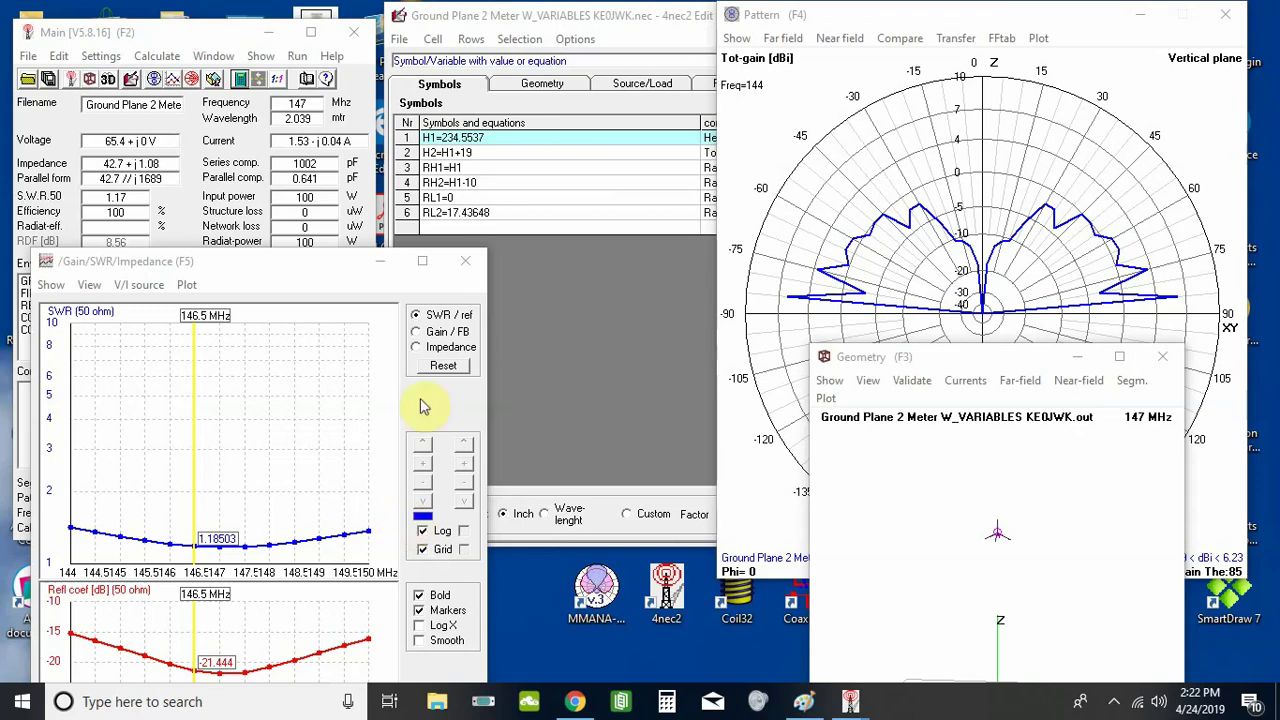
- Display the impedance plots and examine the resistance, reactance and phase at 147.5 and 147 MHz
left_click(416, 348)
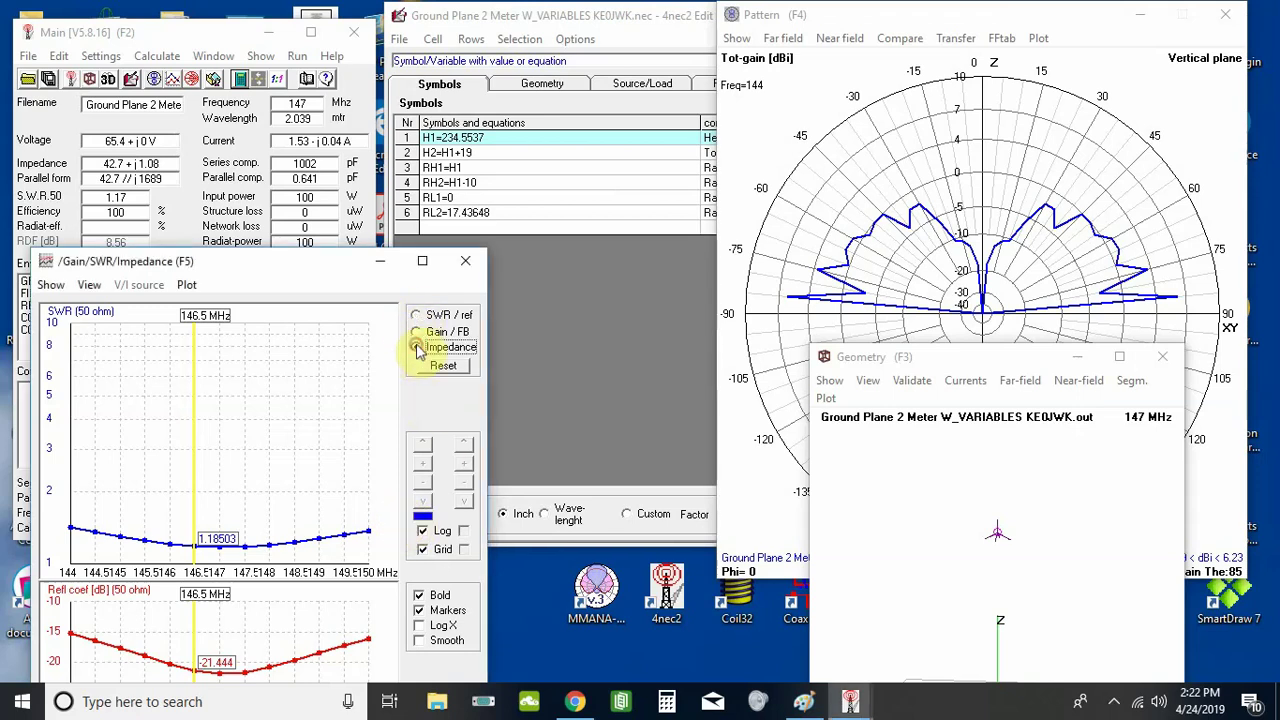
left_click_drag(275, 266, 281, 109)
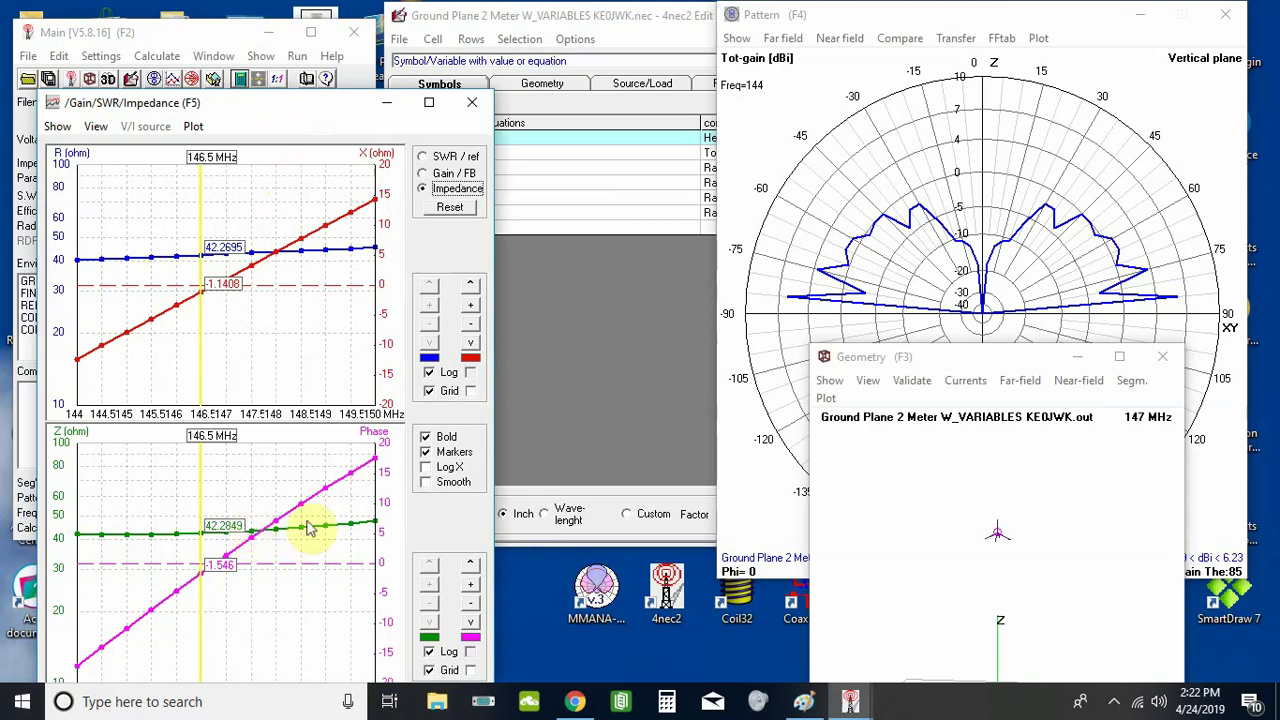
left_click(265, 538)
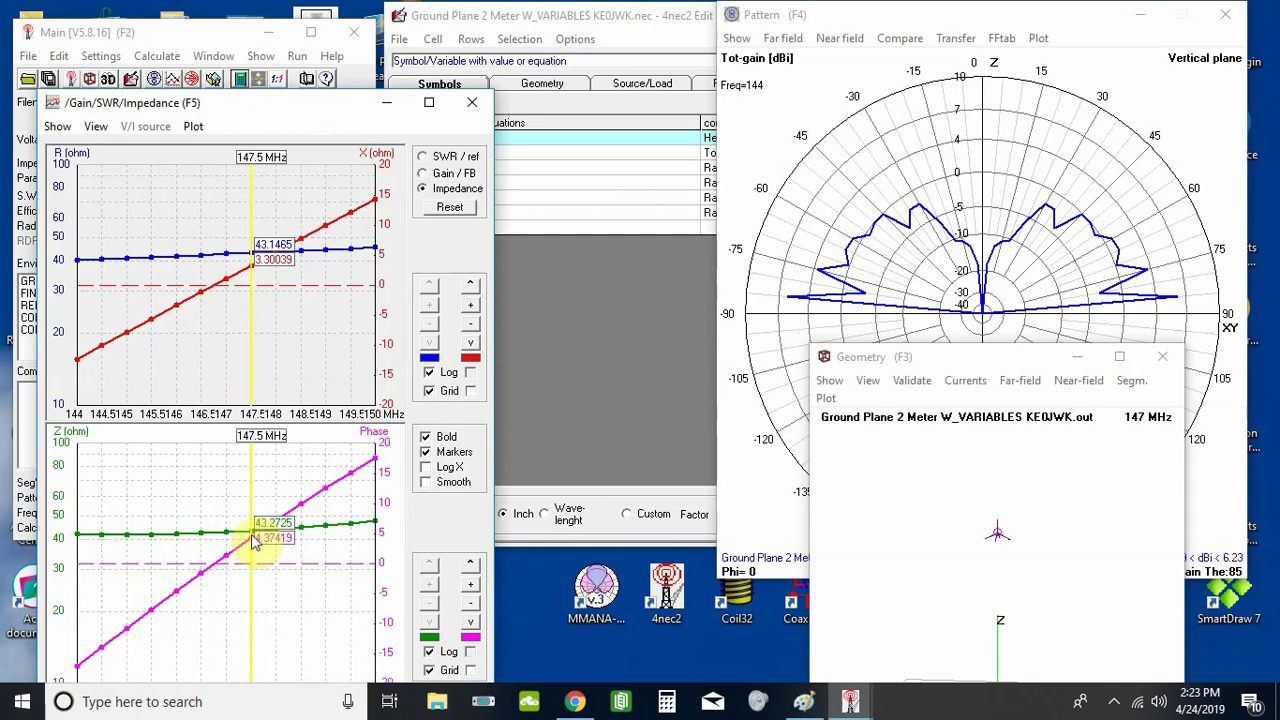
left_click(229, 535)
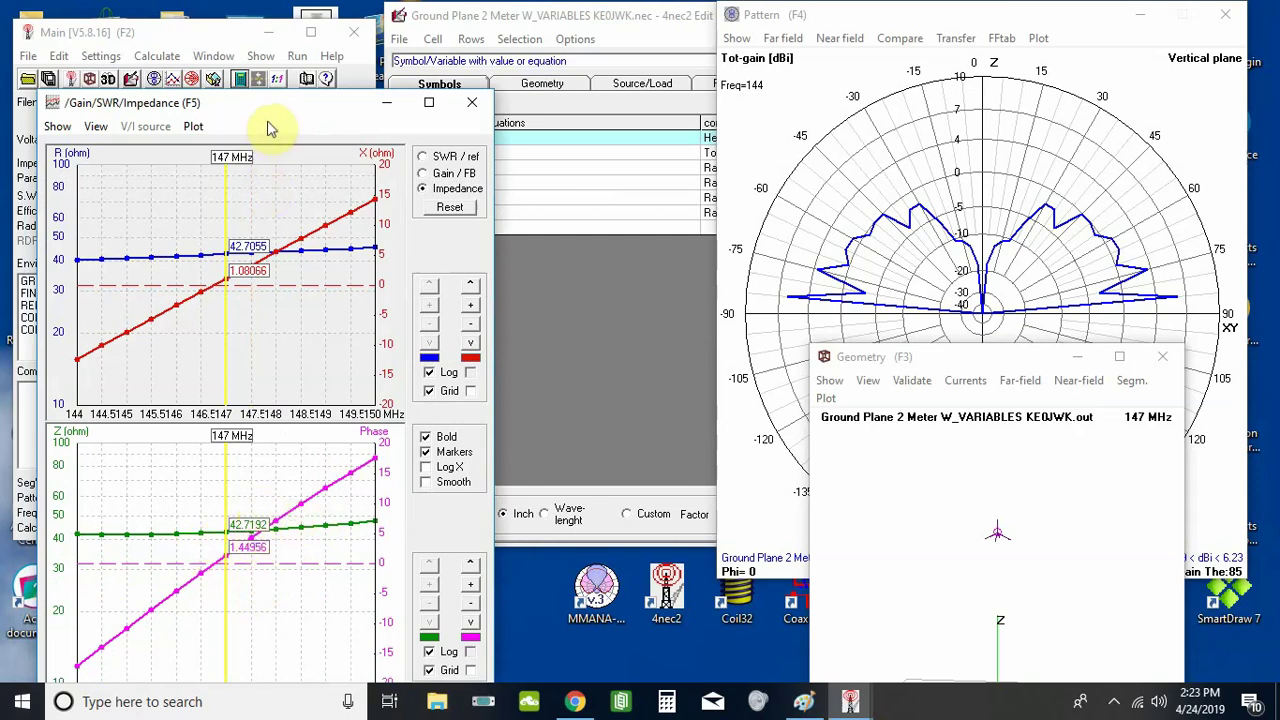
left_click_drag(270, 113, 298, 242)
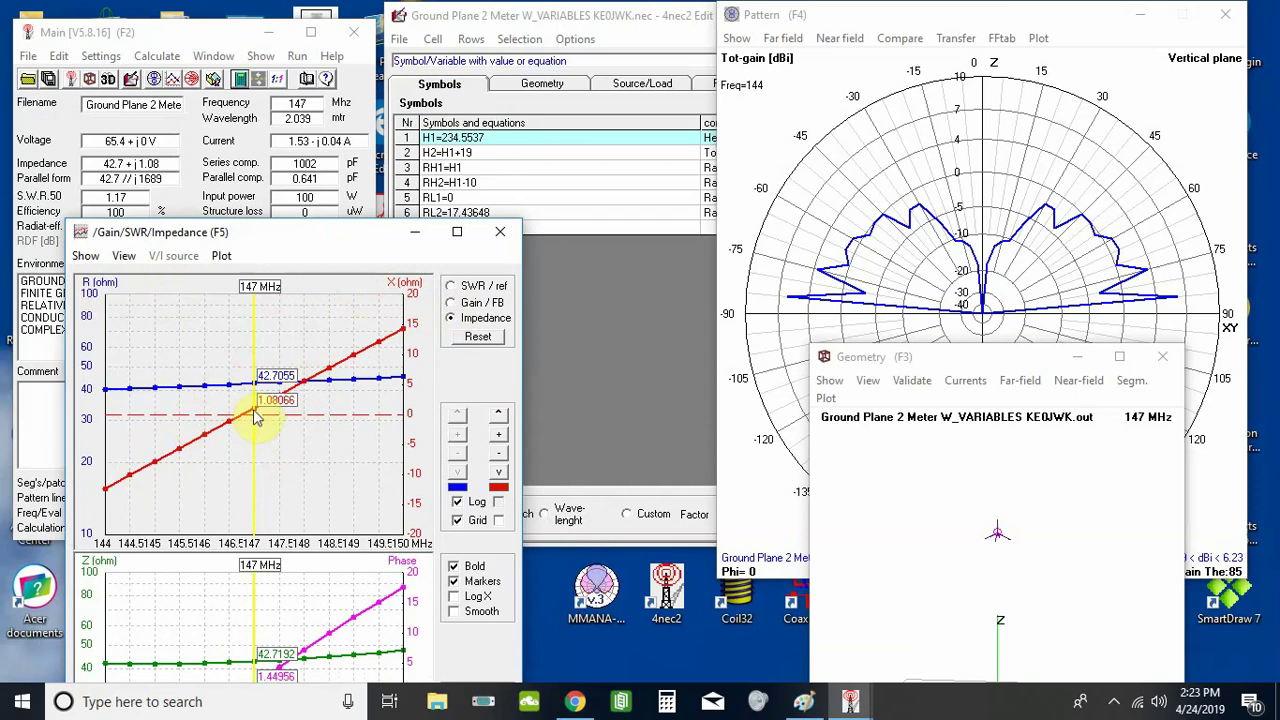
left_click(275, 250)
left_click_drag(275, 250, 390, 308)
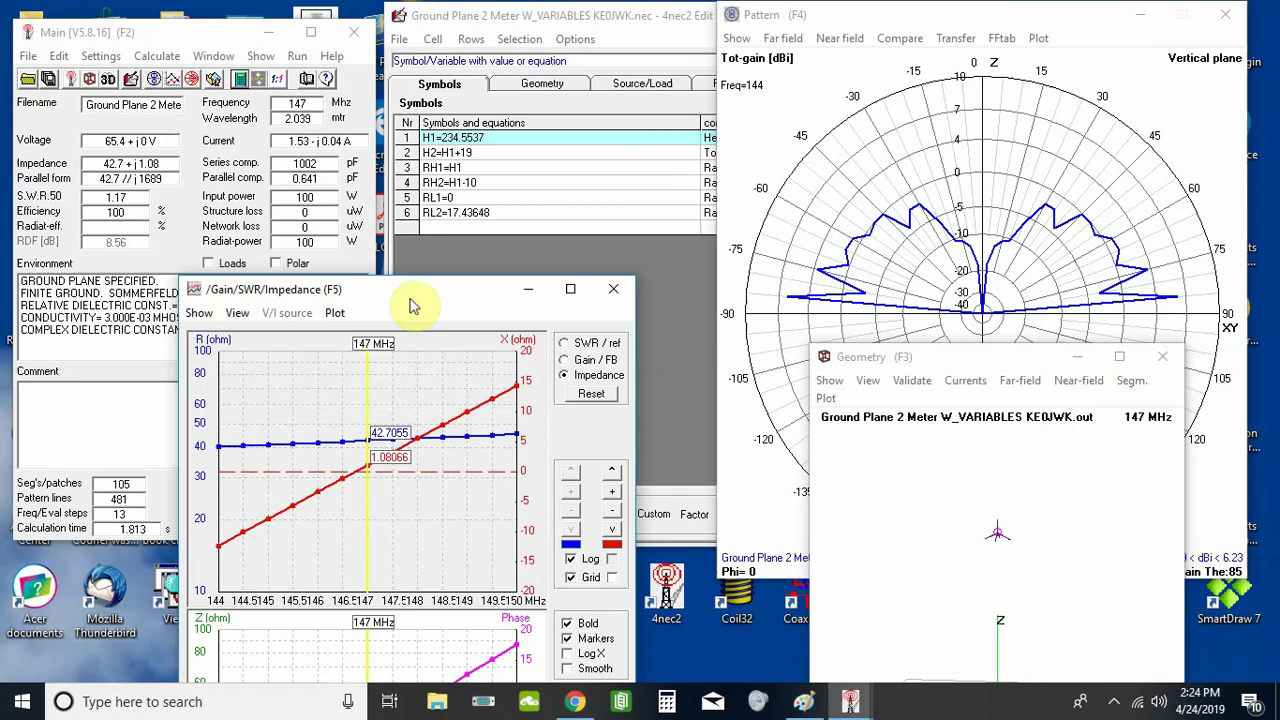
left_click_drag(400, 302, 432, 322)
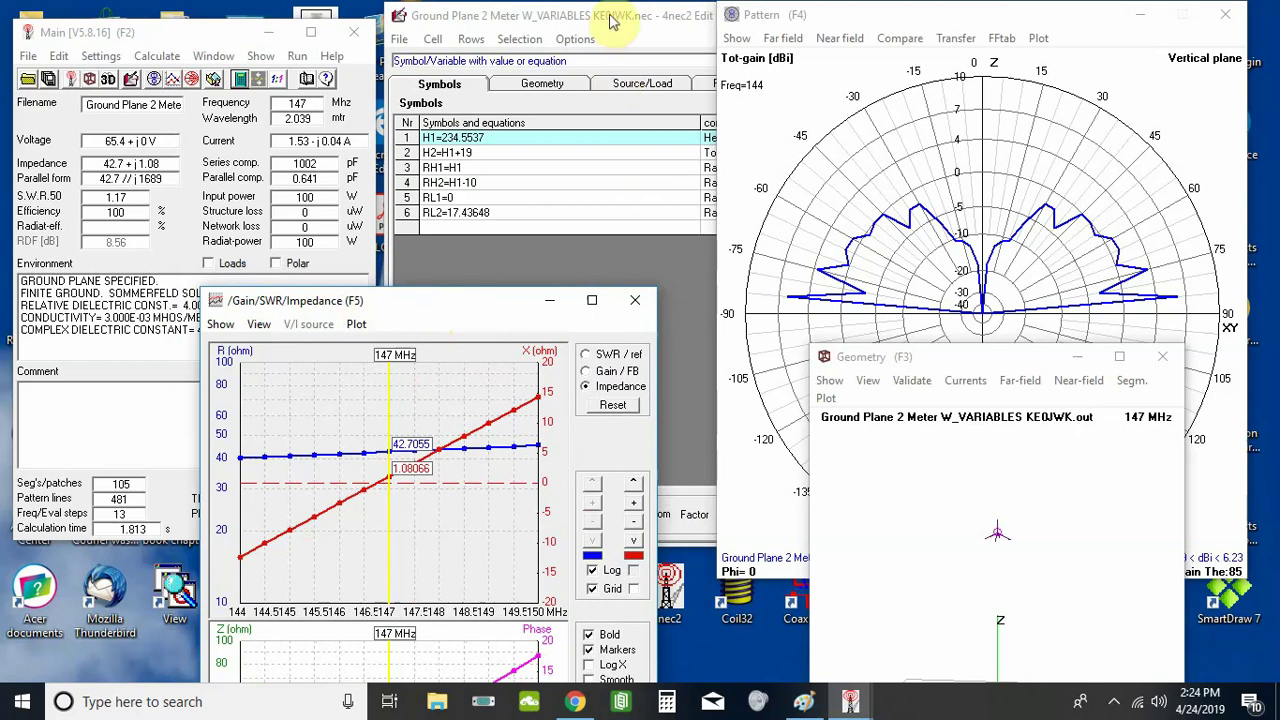
- Set the model's design frequency to 29 MHz in the antenna editor
left_click(613, 20)
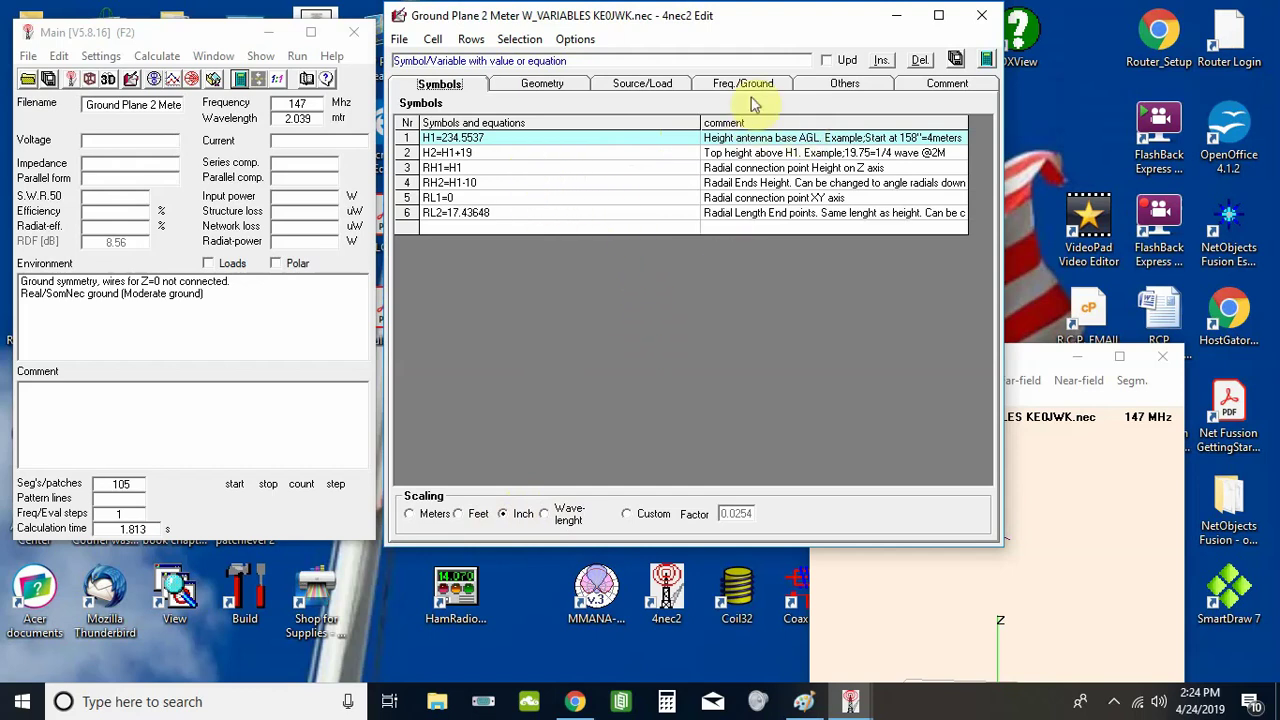
left_click(645, 84)
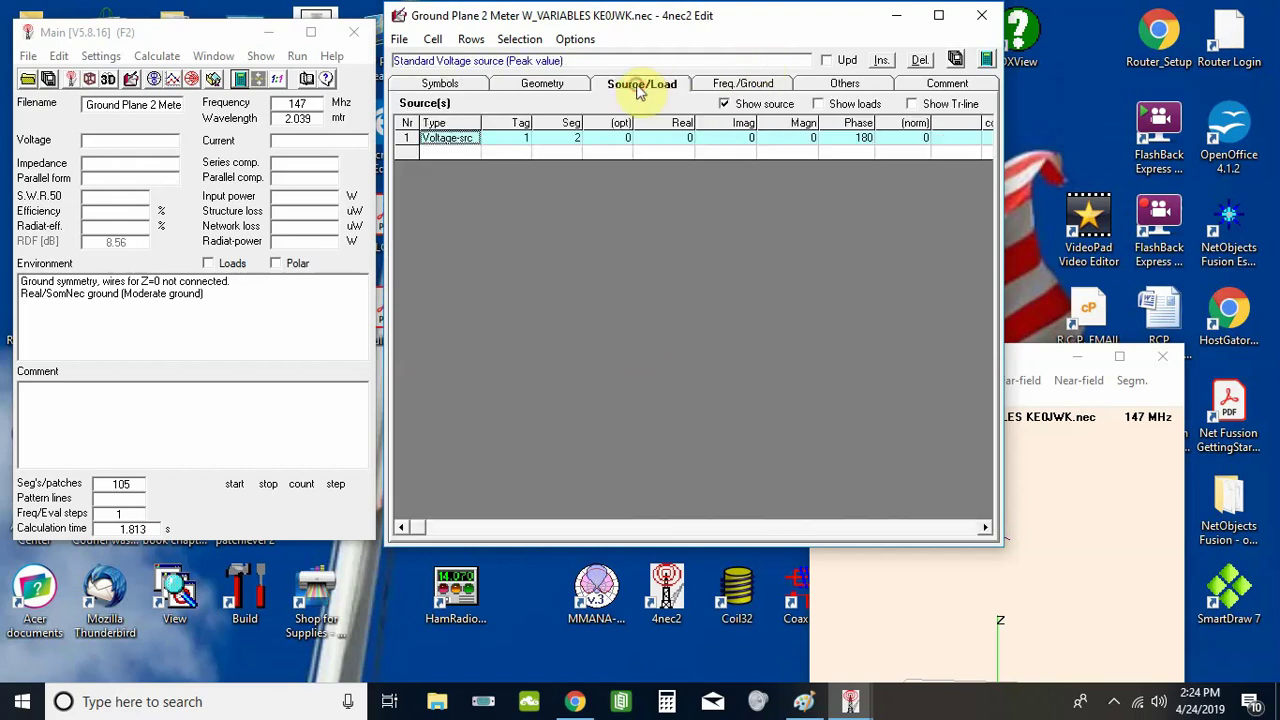
left_click(741, 84)
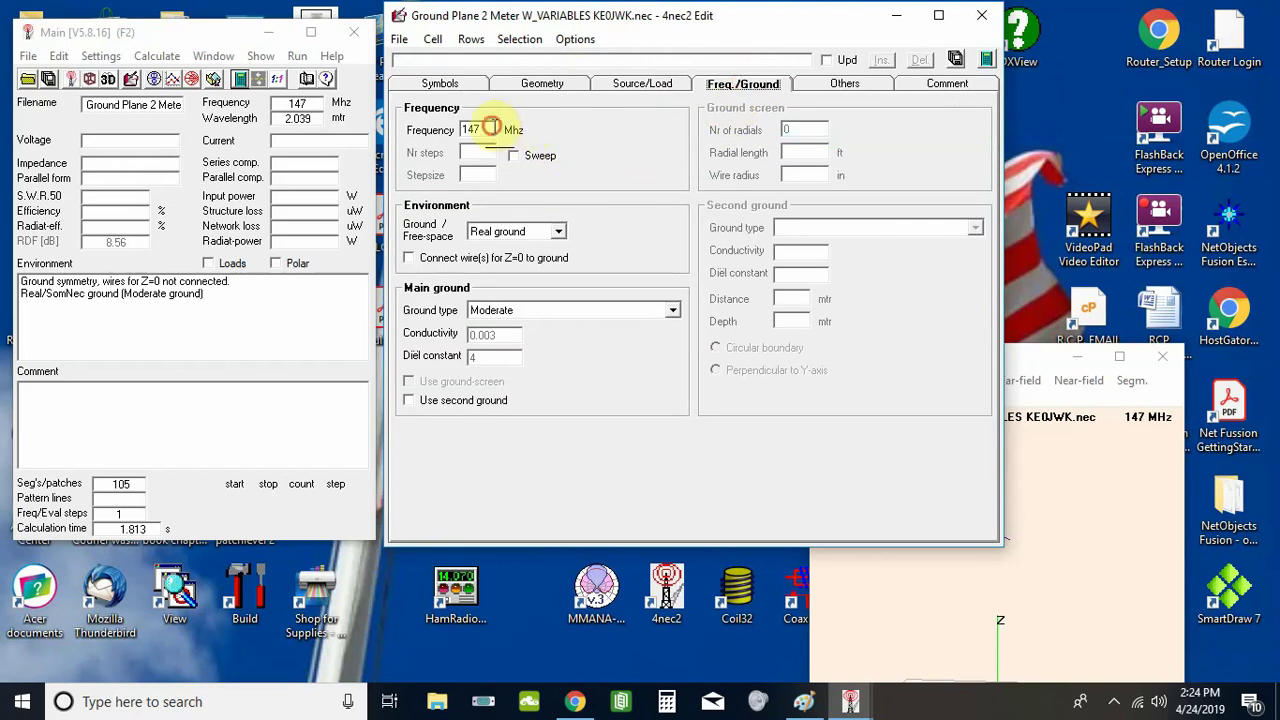
left_click(470, 130)
type("29")
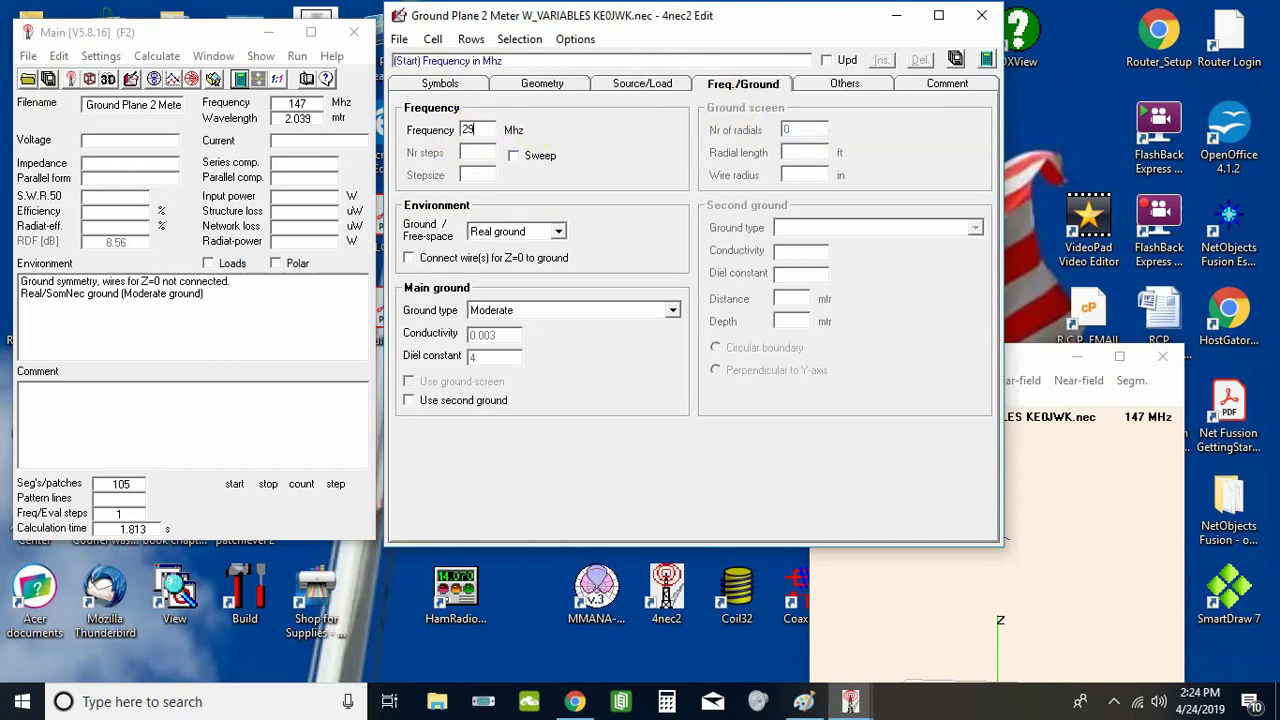
- Change the top height symbol H2 to H1+96
left_click(438, 84)
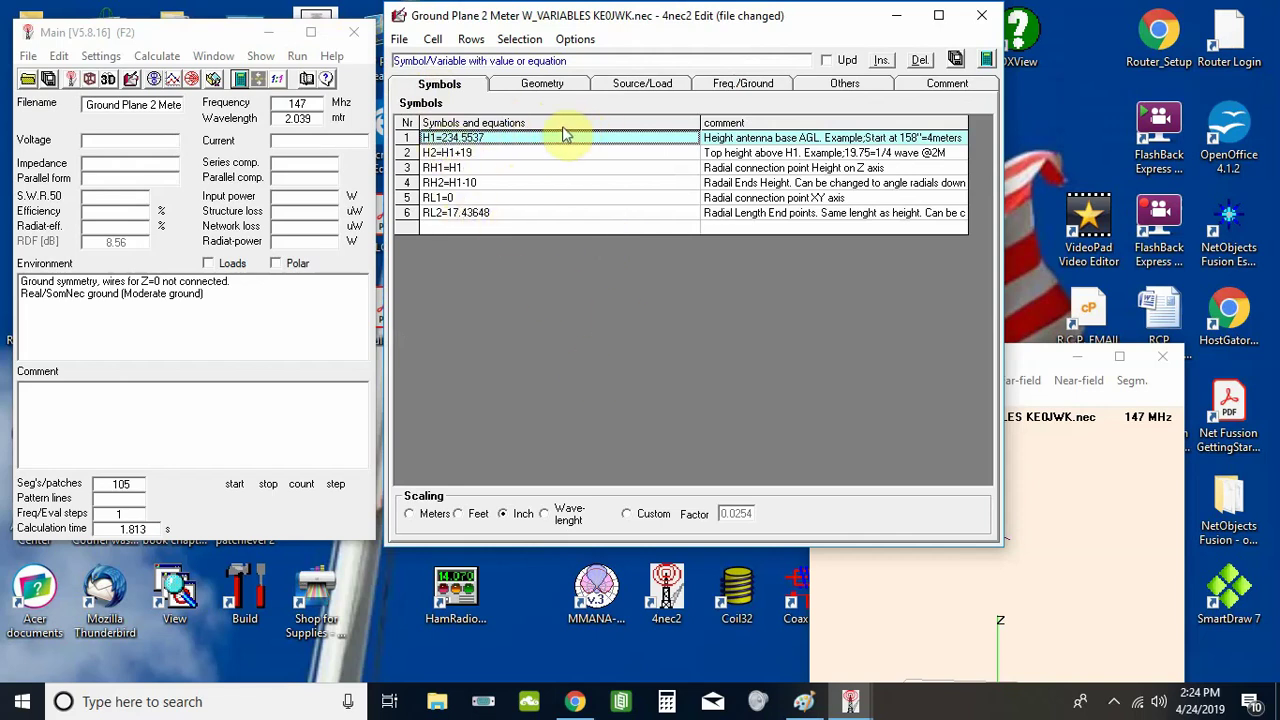
left_click(465, 153)
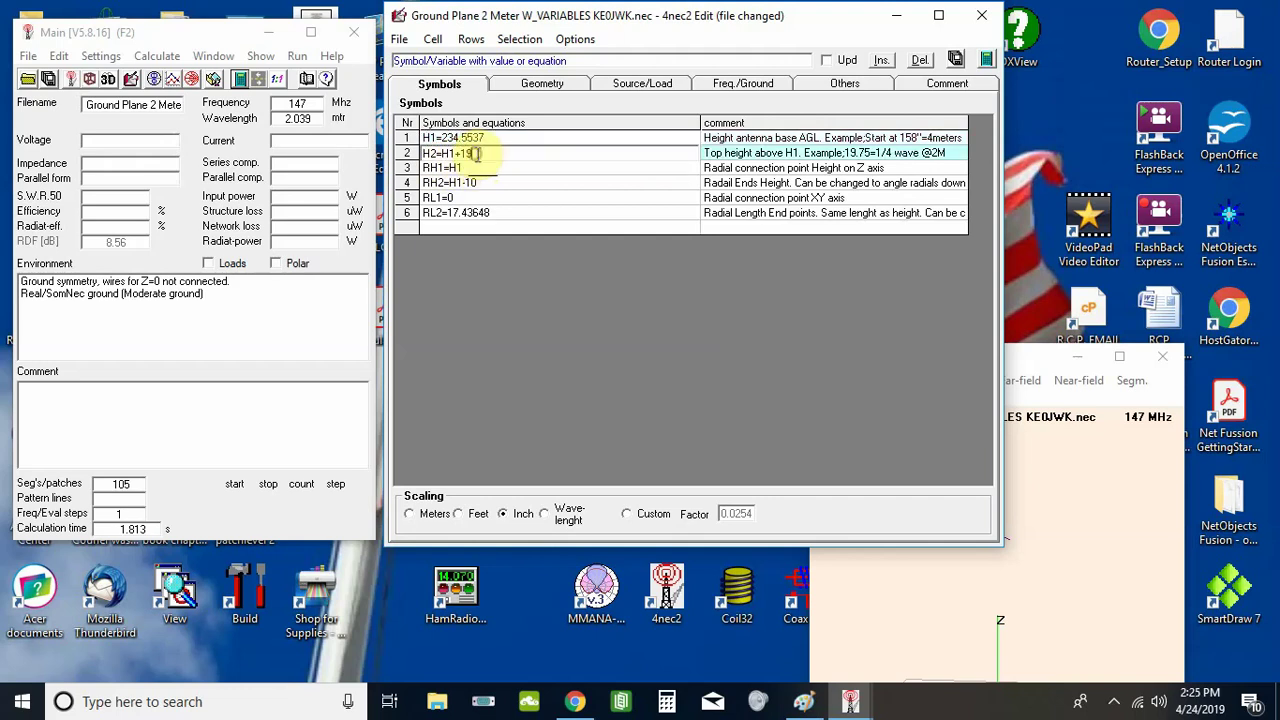
left_click_drag(462, 153, 480, 153)
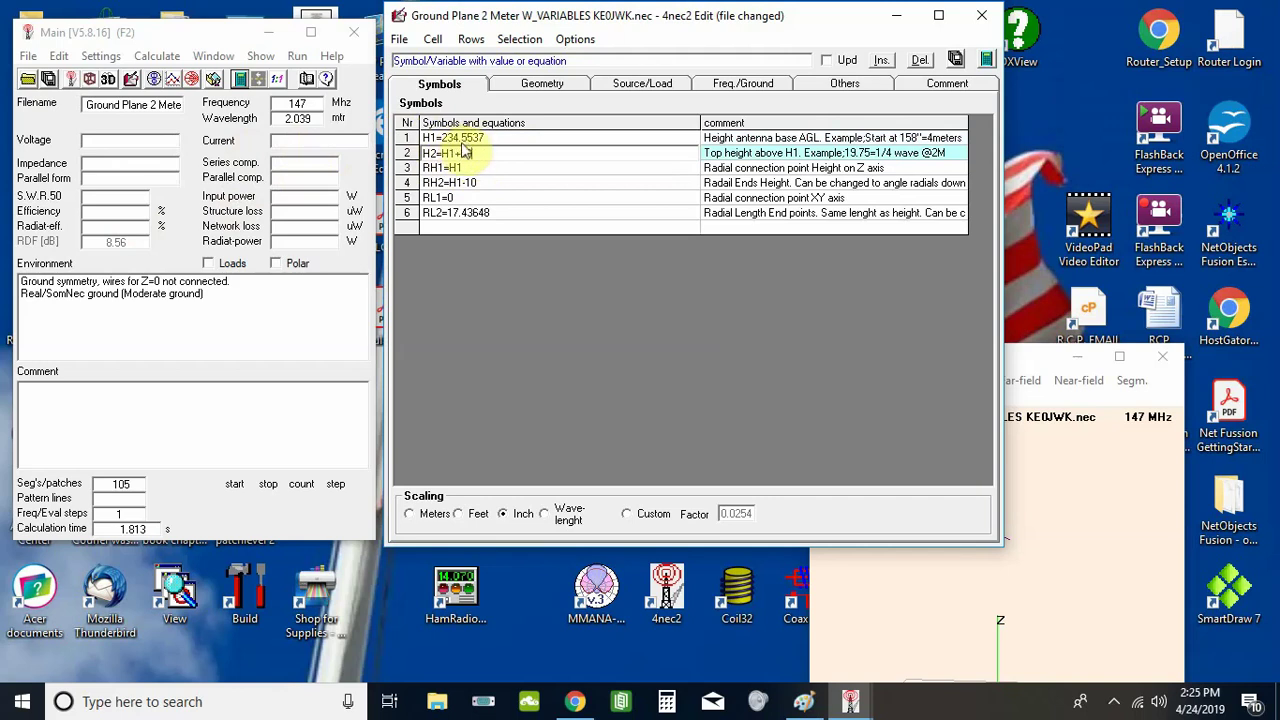
type("96")
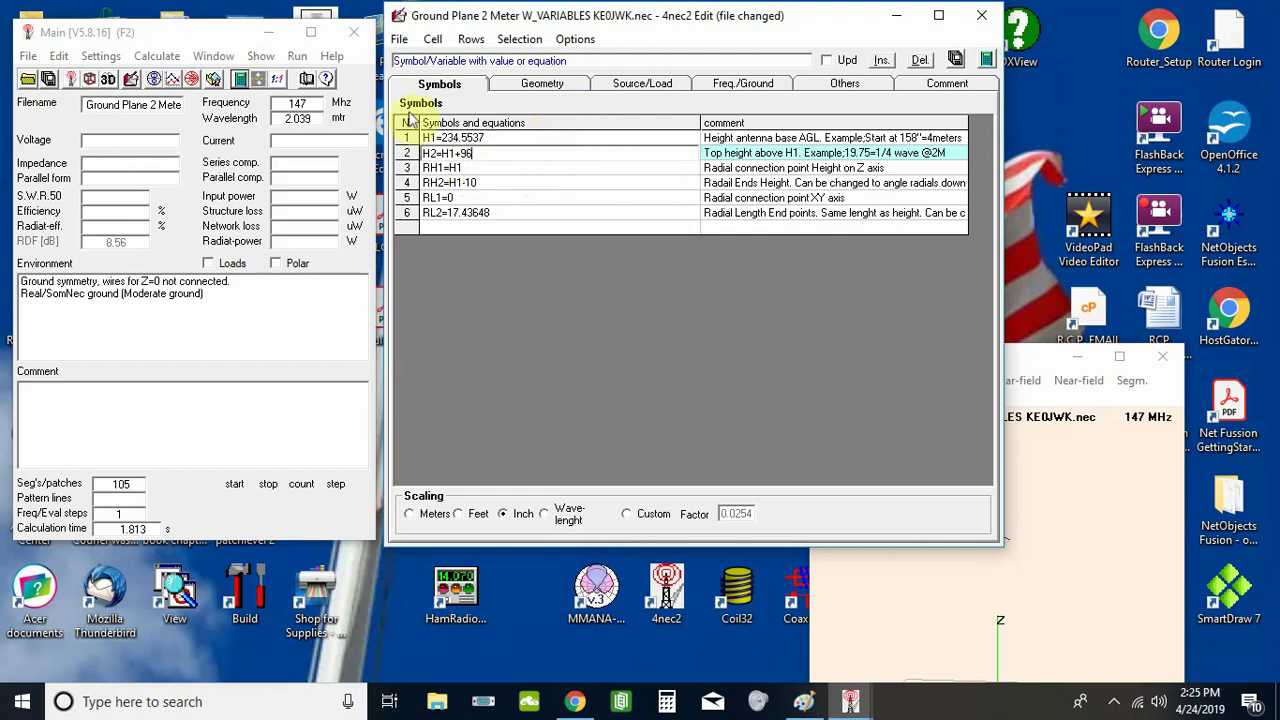
- Generate a vertical frequency sweep from 29.3 to 29.7 MHz with a step of .25
left_click(239, 80)
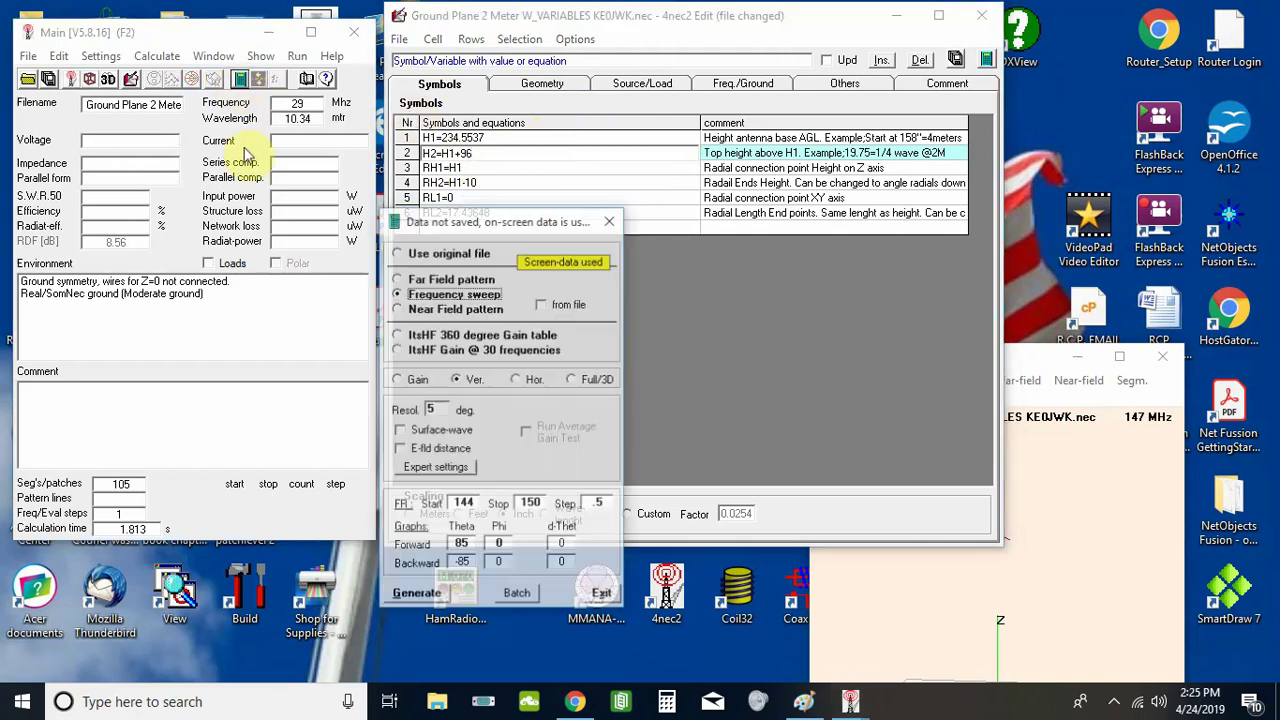
left_click(397, 294)
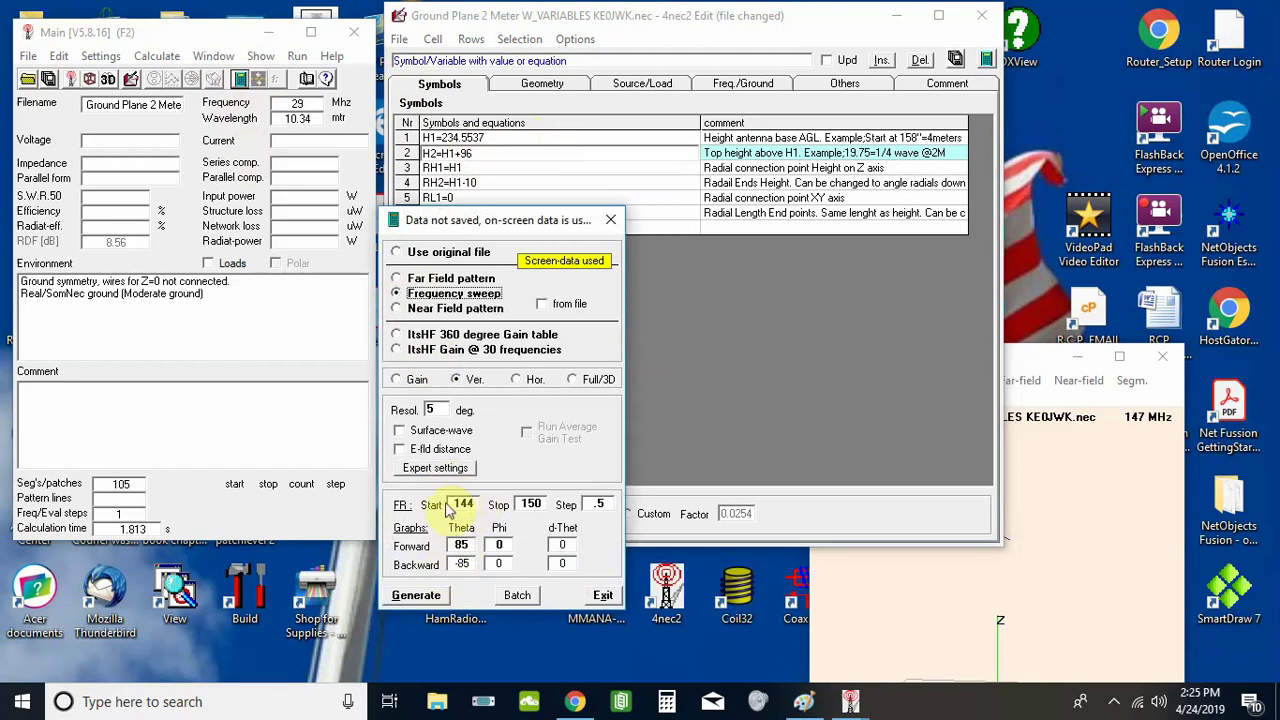
left_click_drag(452, 505, 476, 507)
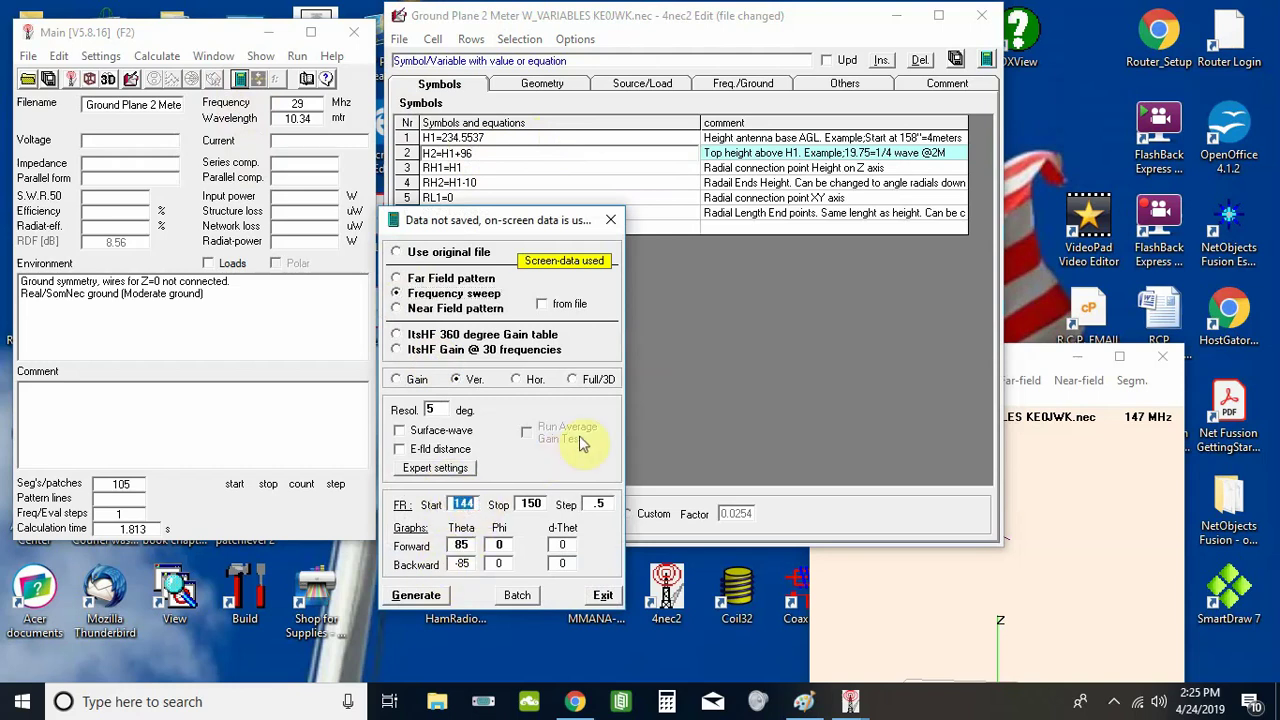
type("2")
type("9.3")
type("29.7")
left_click(598, 504)
type("2")
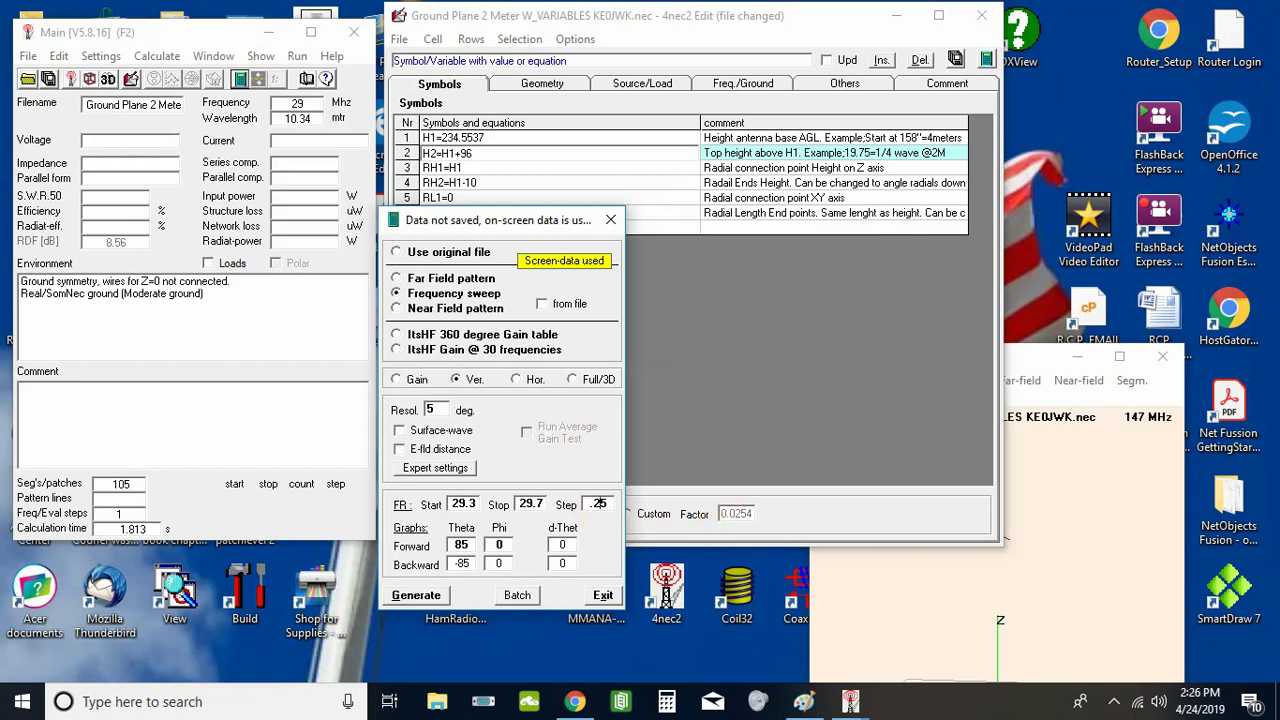
left_click(420, 595)
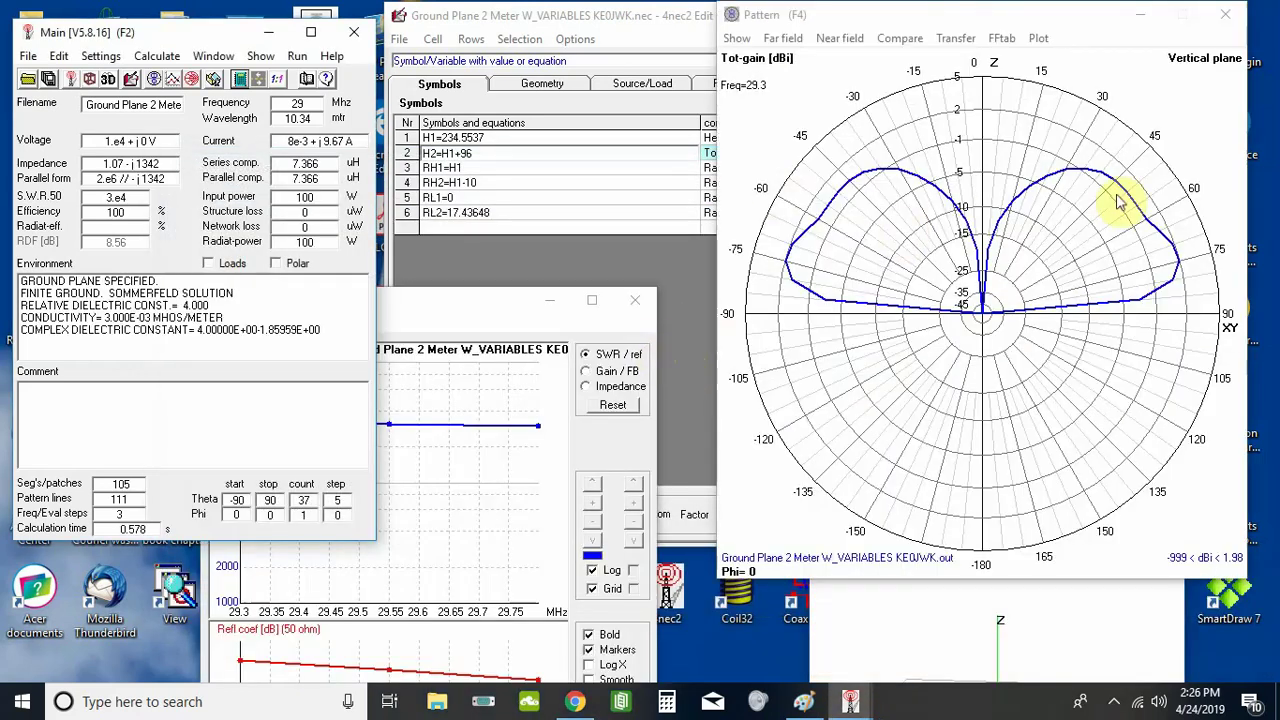
- Set the top height symbol H2 back to H1+19
left_click(430, 312)
left_click(475, 206)
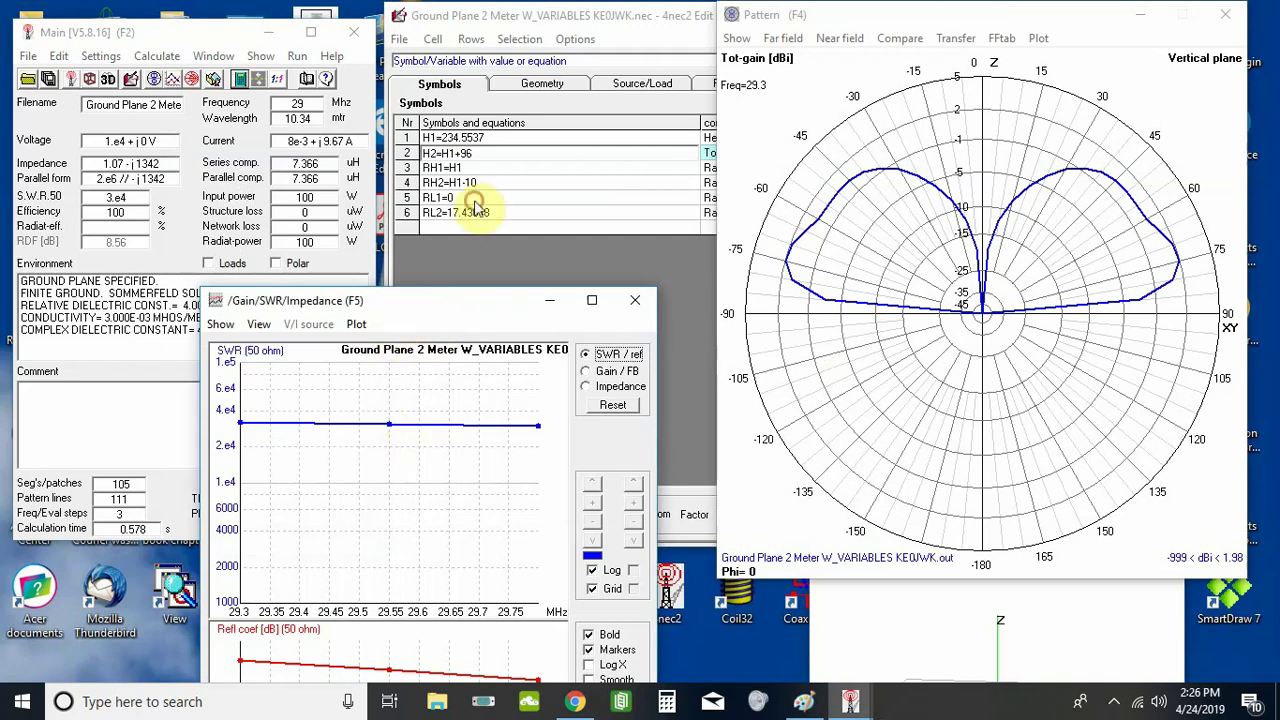
key("BackSpace")
key("BackSpace")
type("19")
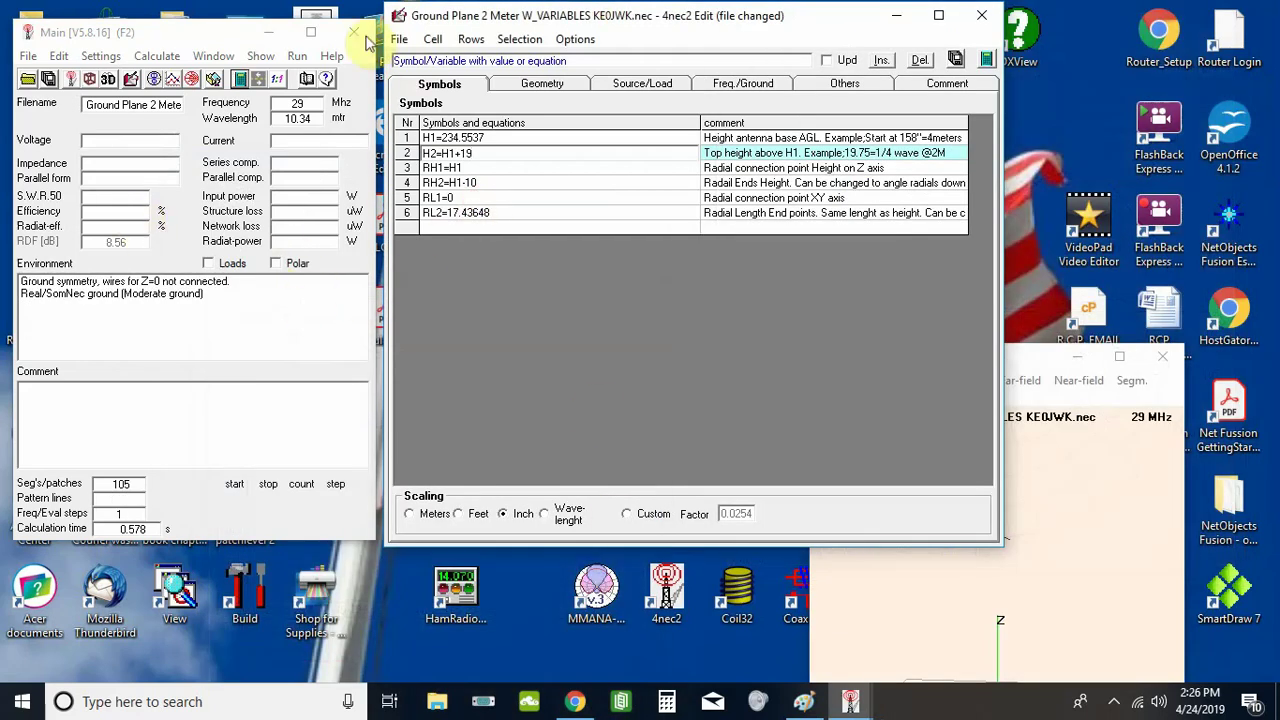
- Generate the 29.3 to 29.7 MHz sweep again and display its impedance plots
left_click(240, 80)
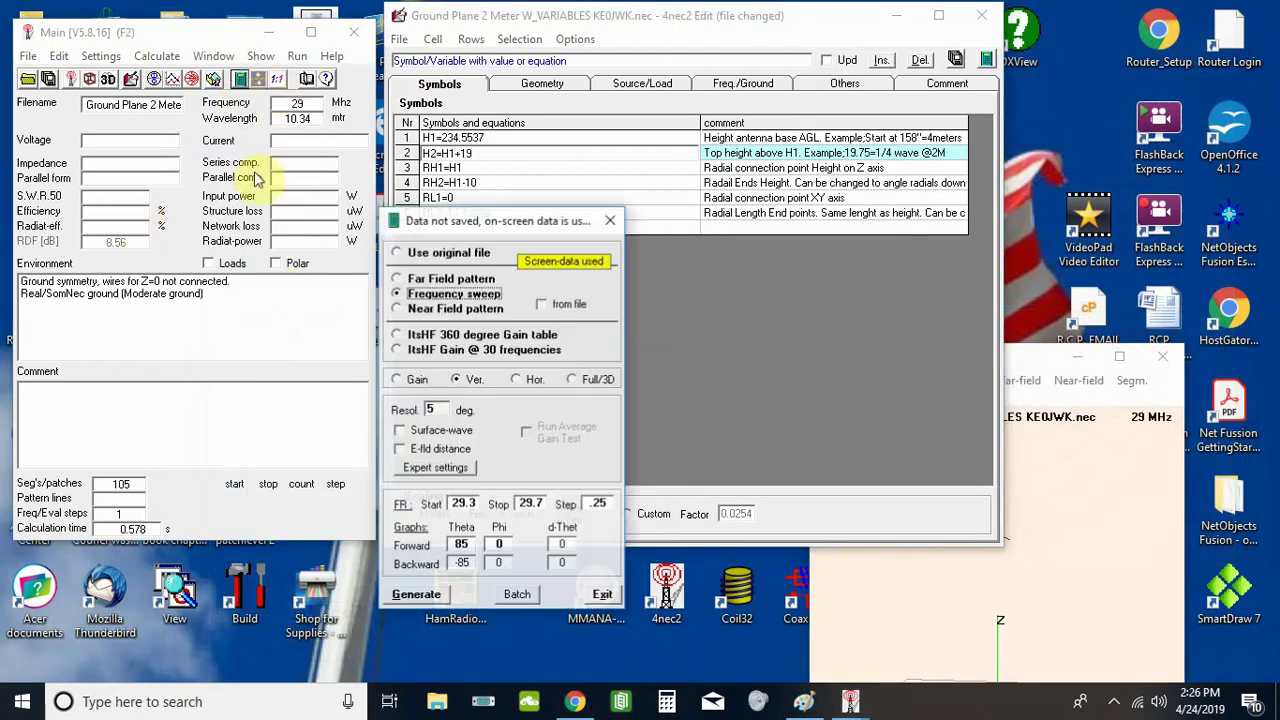
left_click(416, 596)
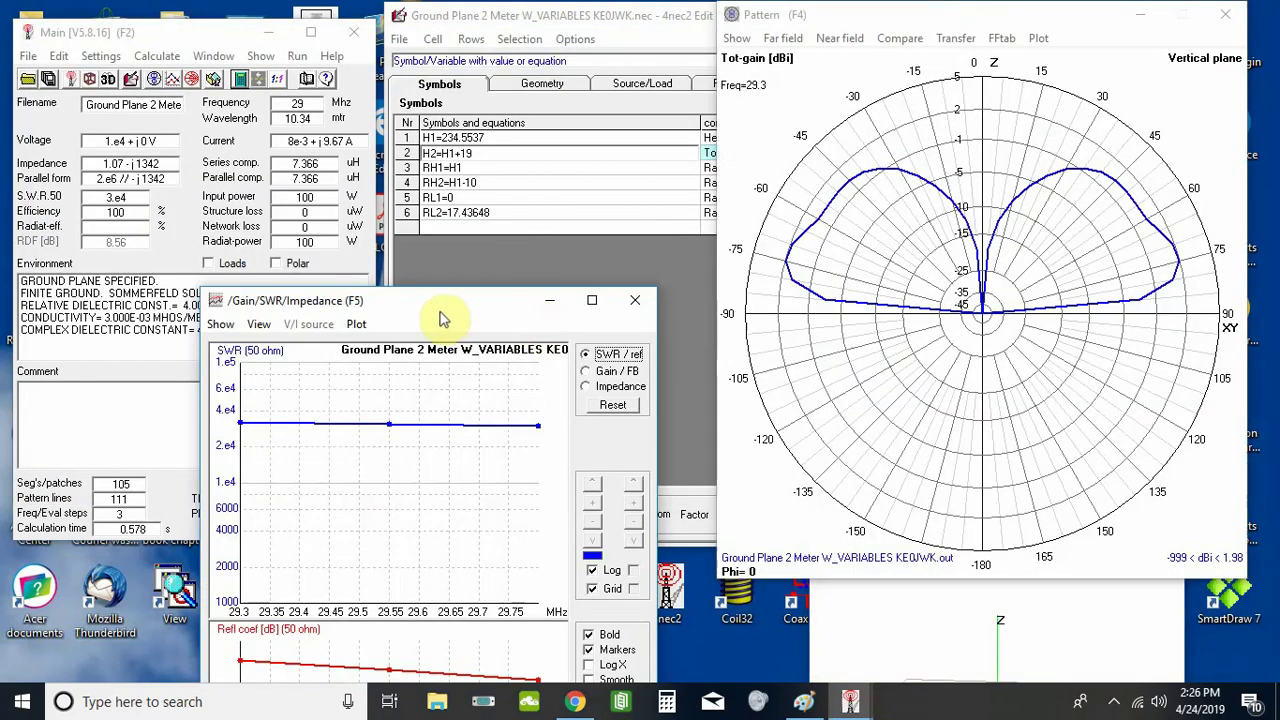
left_click_drag(441, 311, 456, 103)
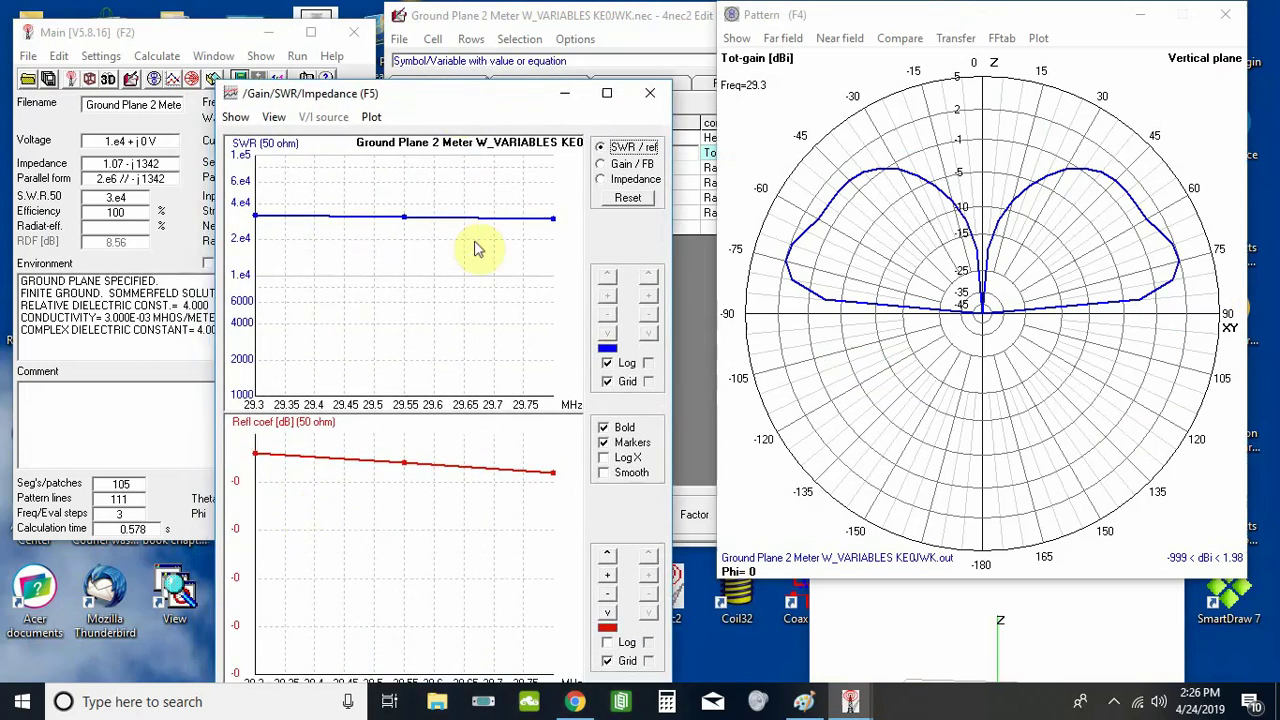
left_click(600, 180)
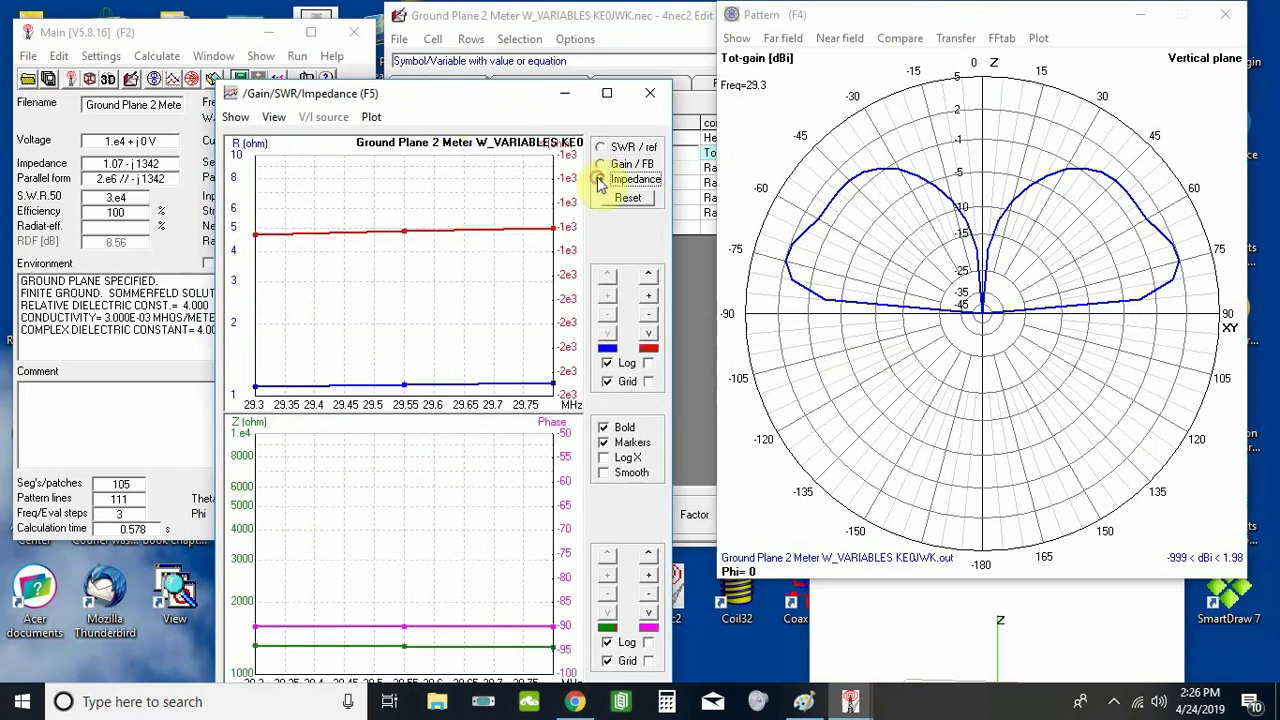
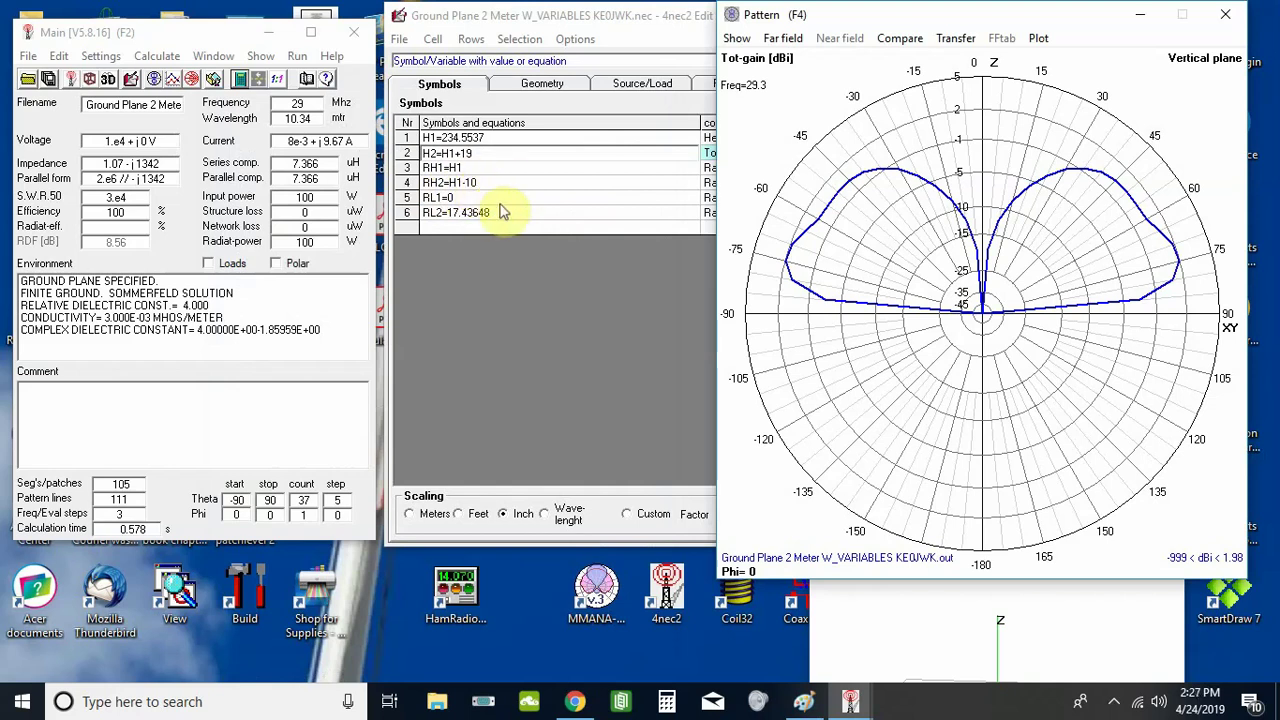
- Set the radial length symbol RL2 to 96
left_click(492, 211)
left_click(492, 212)
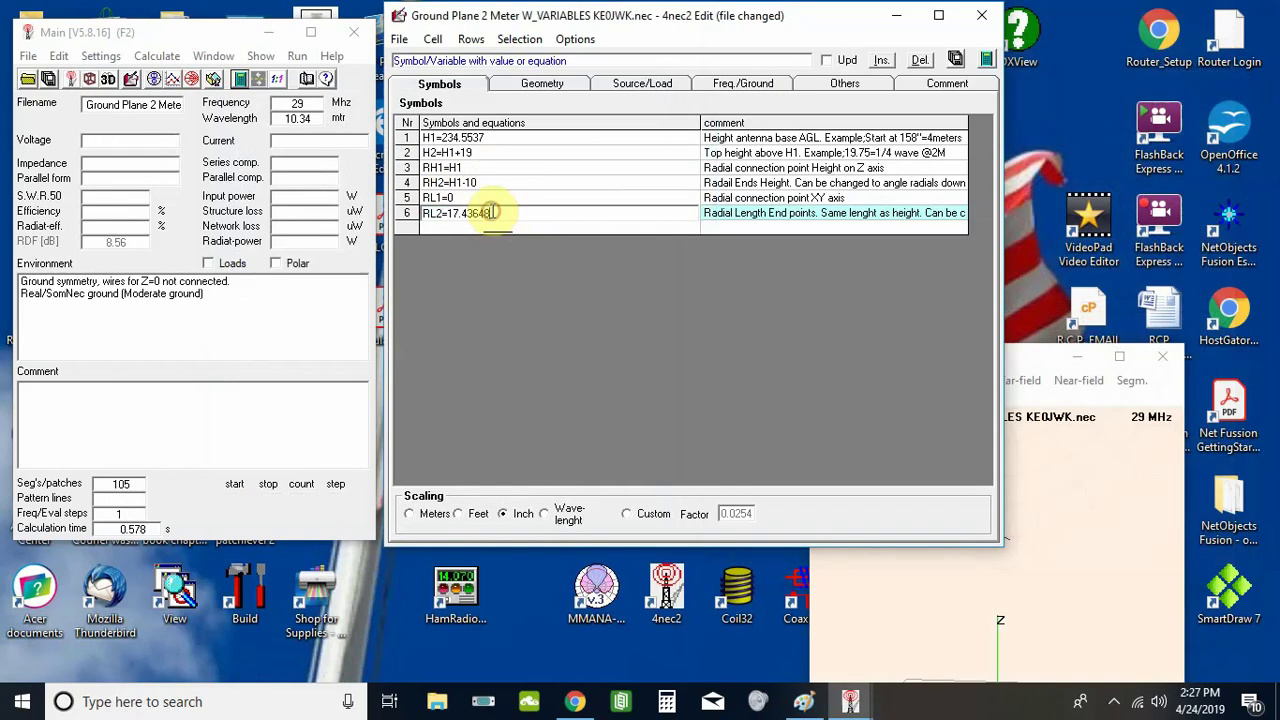
left_click_drag(490, 212, 452, 222)
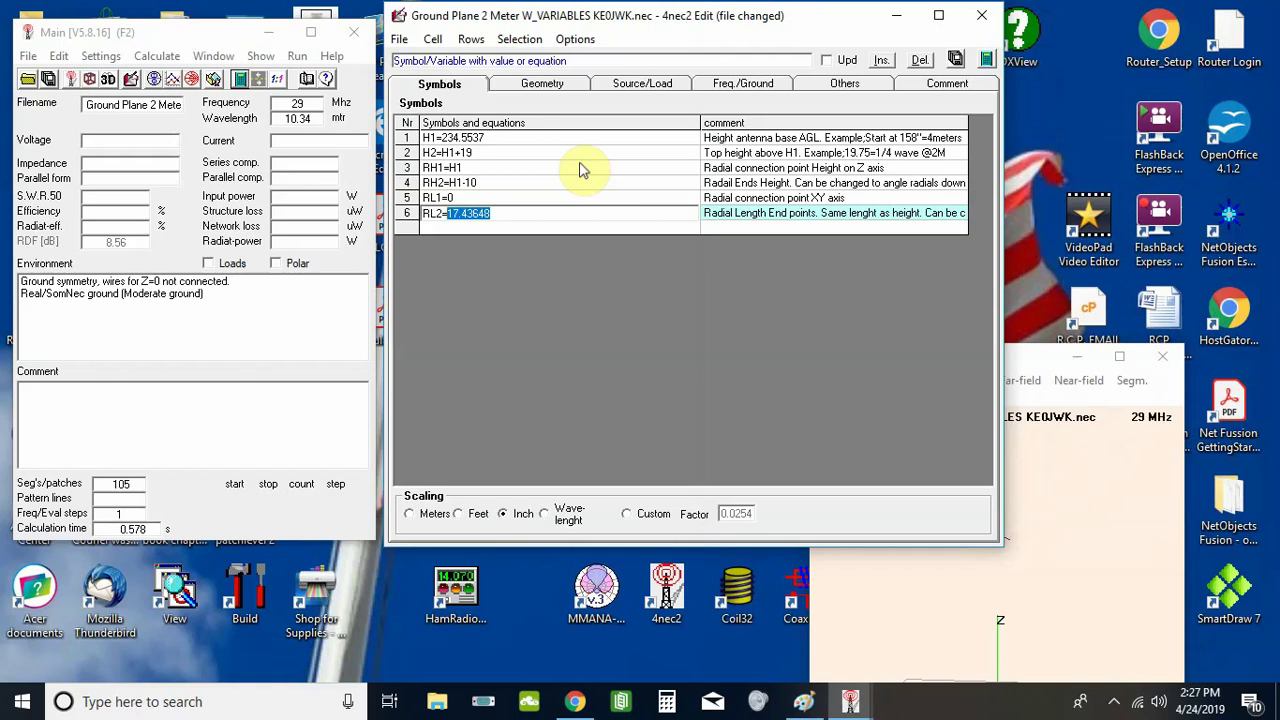
type("96")
- Rerun the frequency sweep with the edited radial length and close the SWR graph window after checking it
left_click(985, 61)
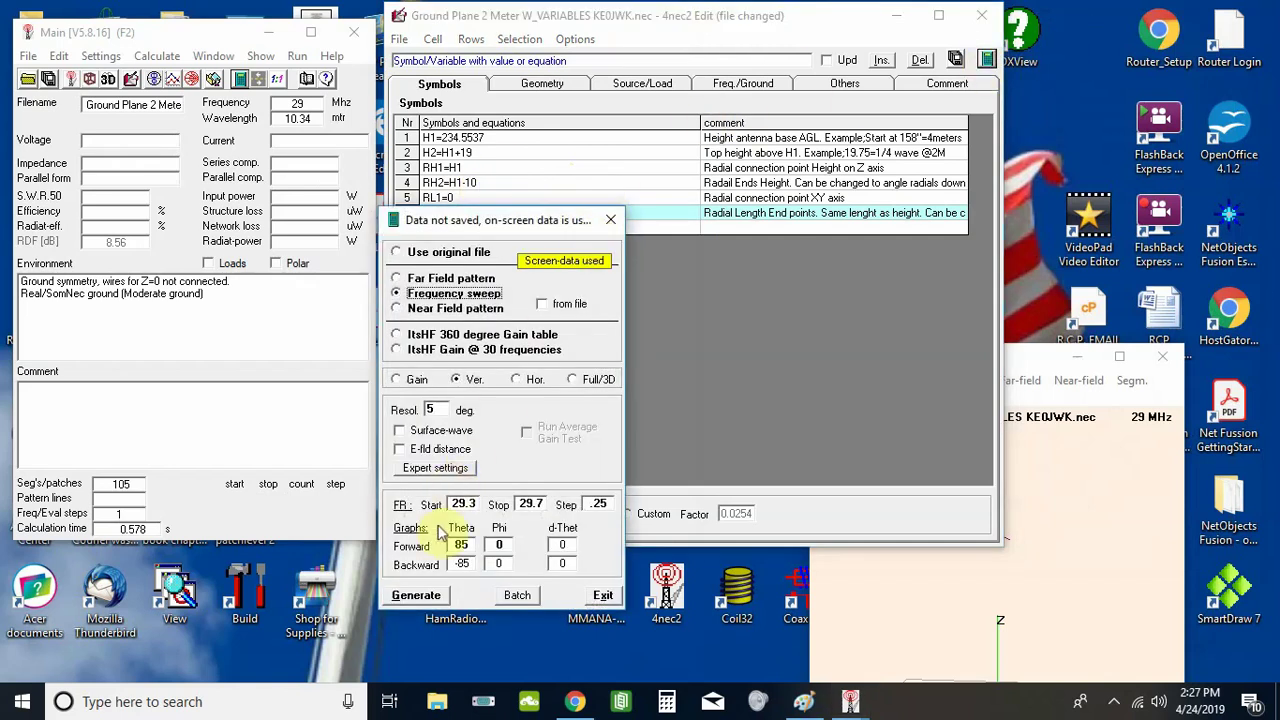
left_click(436, 597)
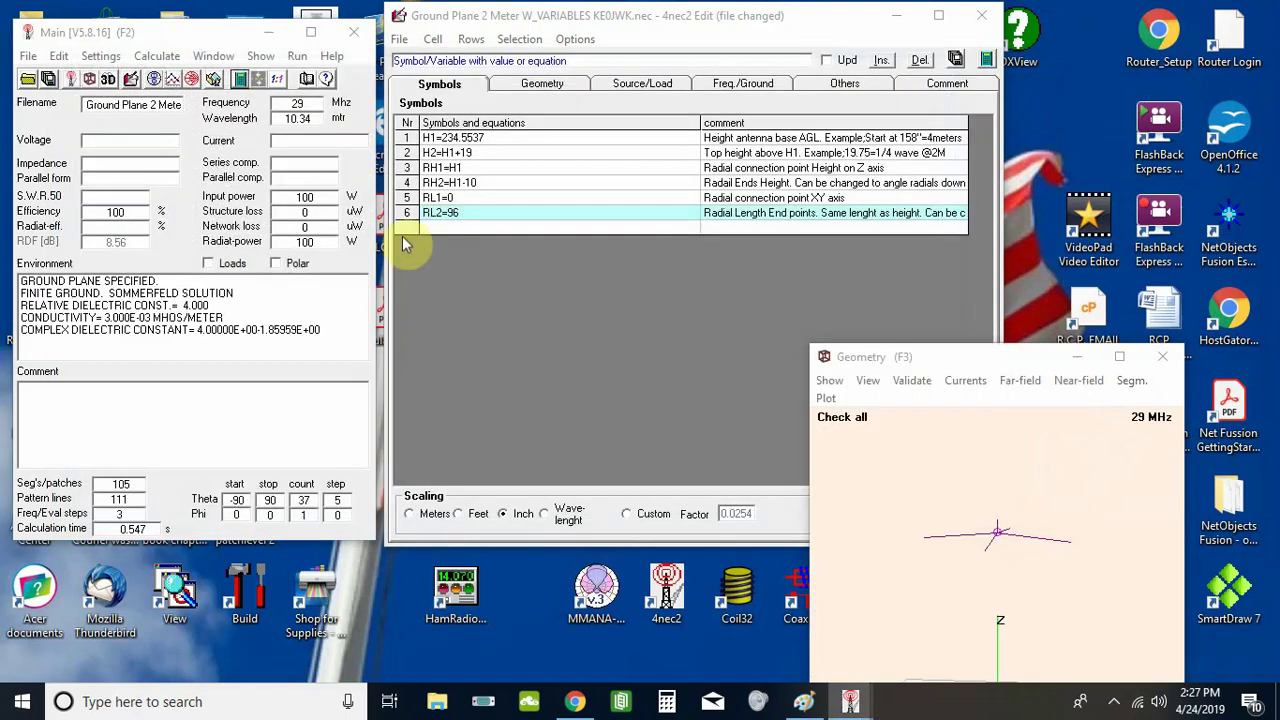
left_click(727, 405)
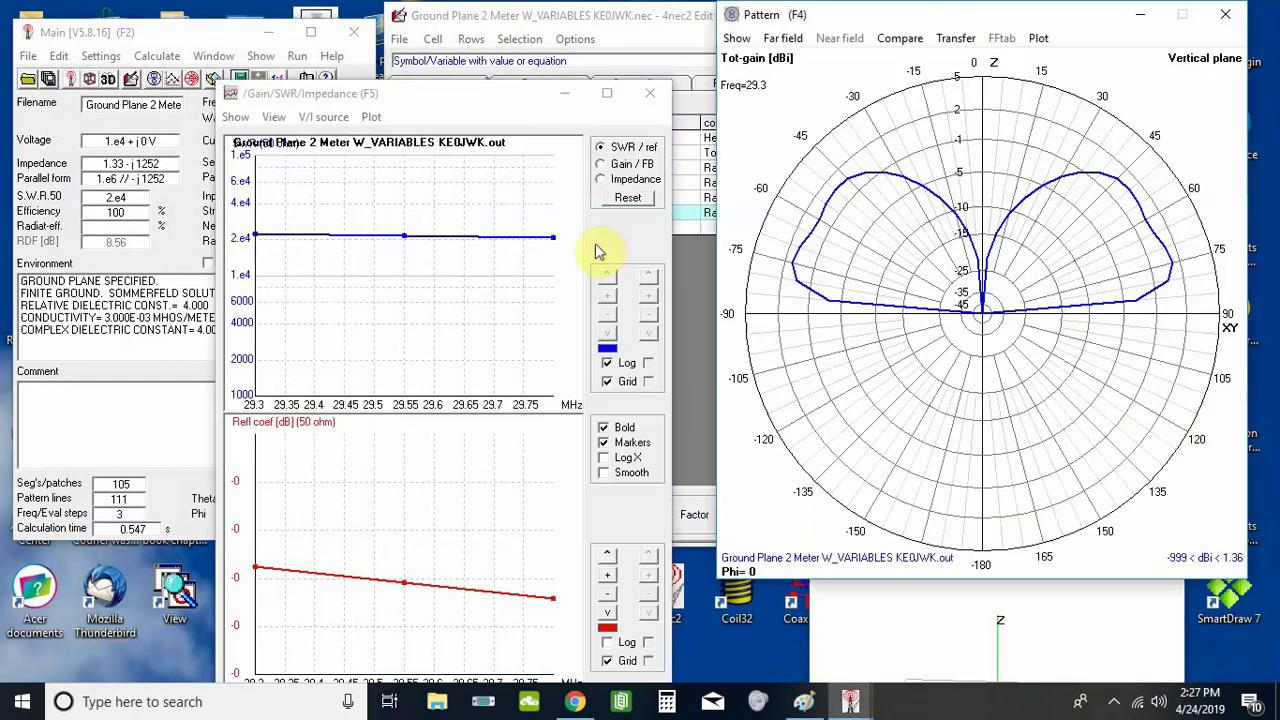
left_click(653, 93)
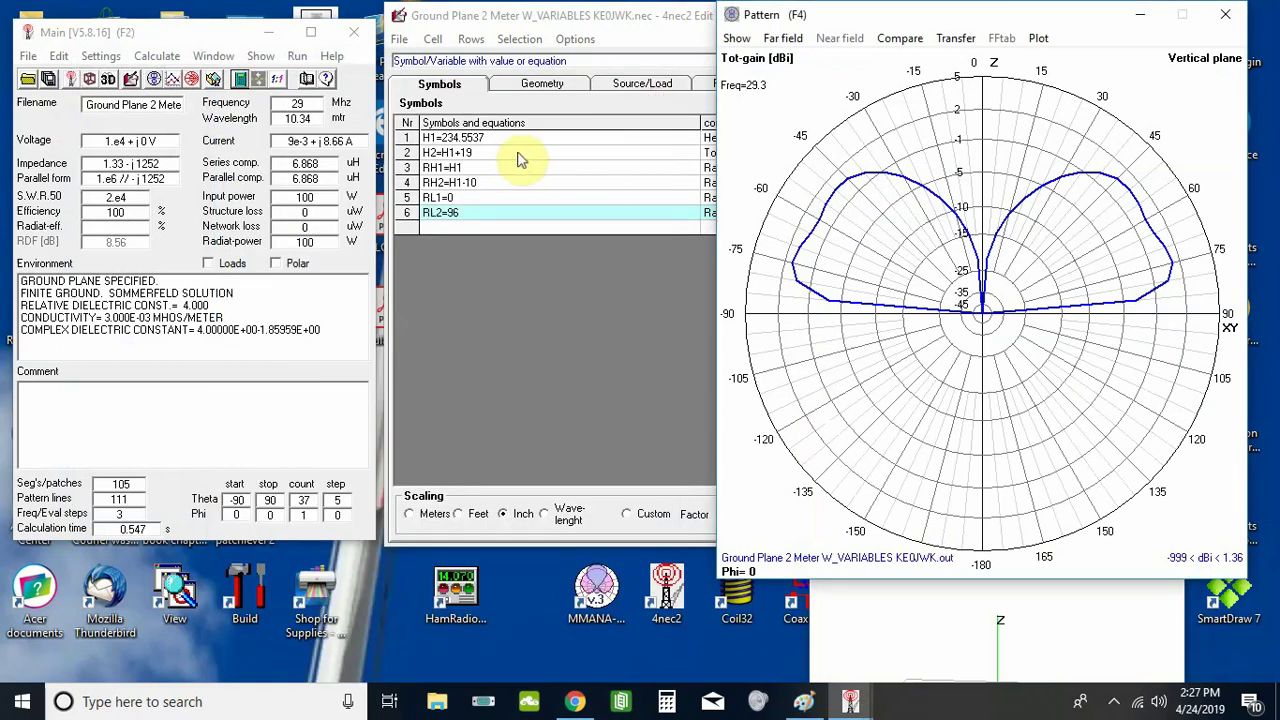
- Set the top height symbol H2 to H1+96
left_click(482, 152)
key("BackSpace")
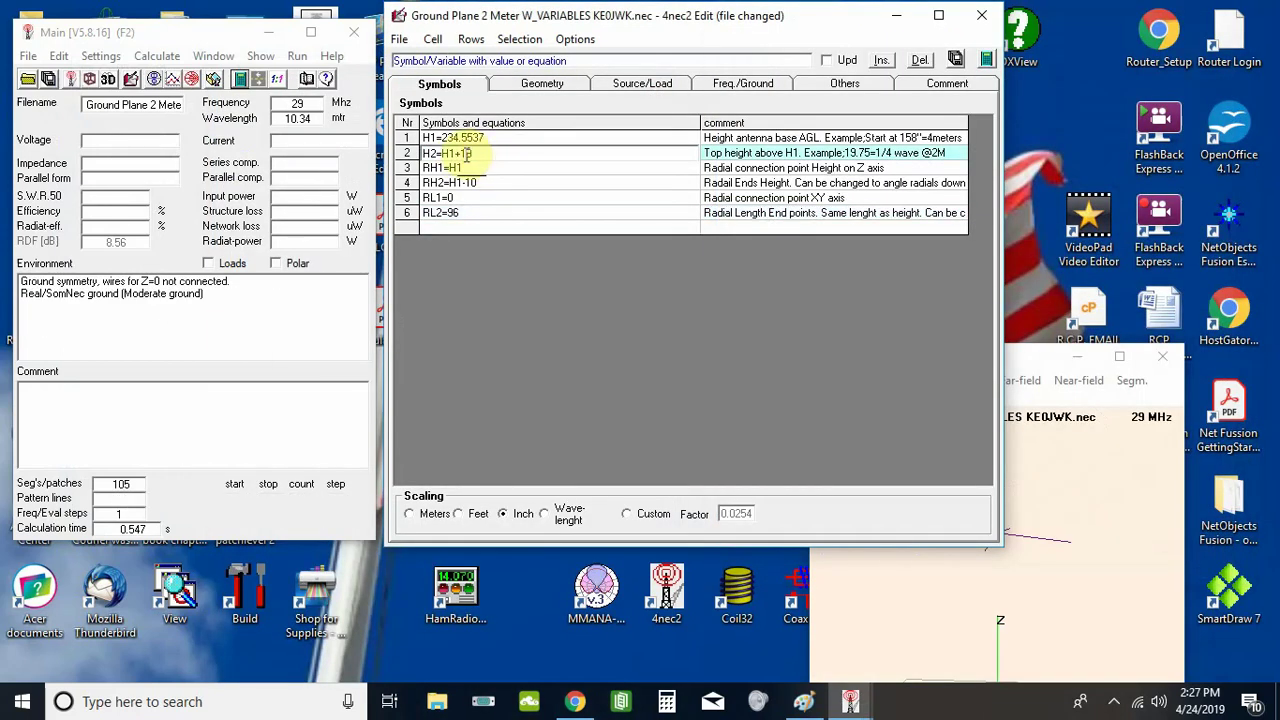
type("8")
left_click_drag(460, 153, 482, 155)
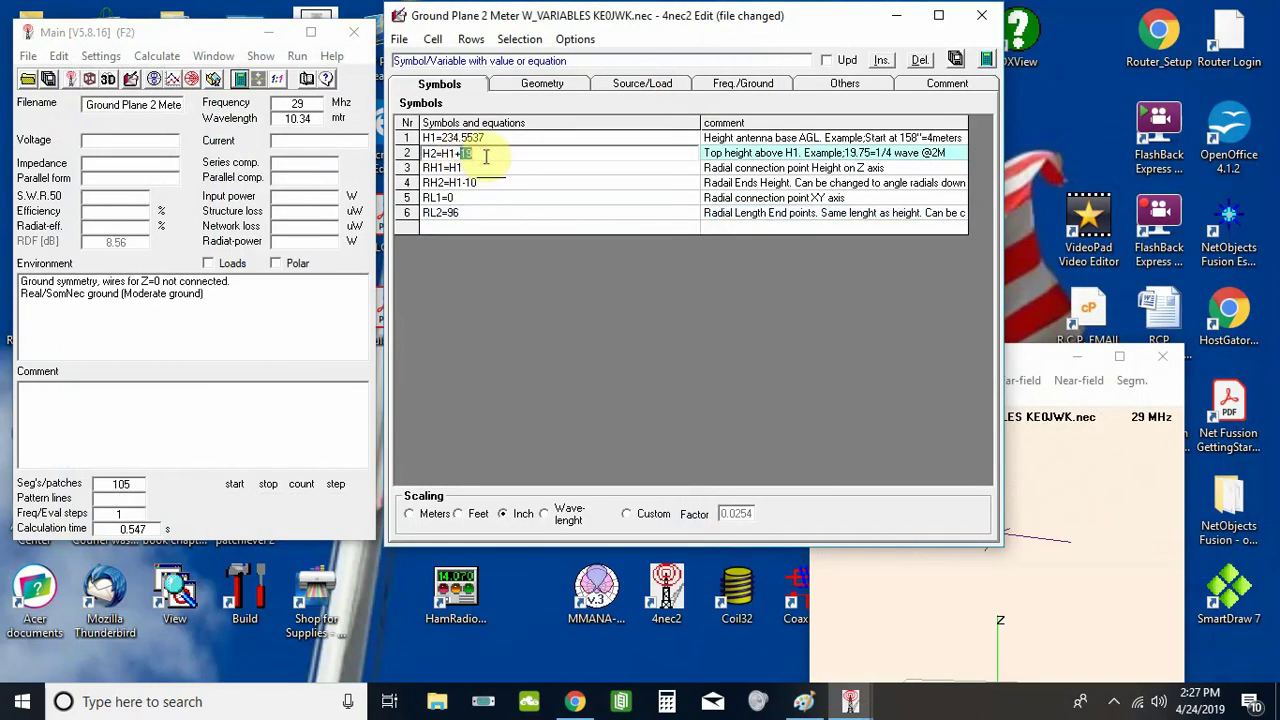
type("96")
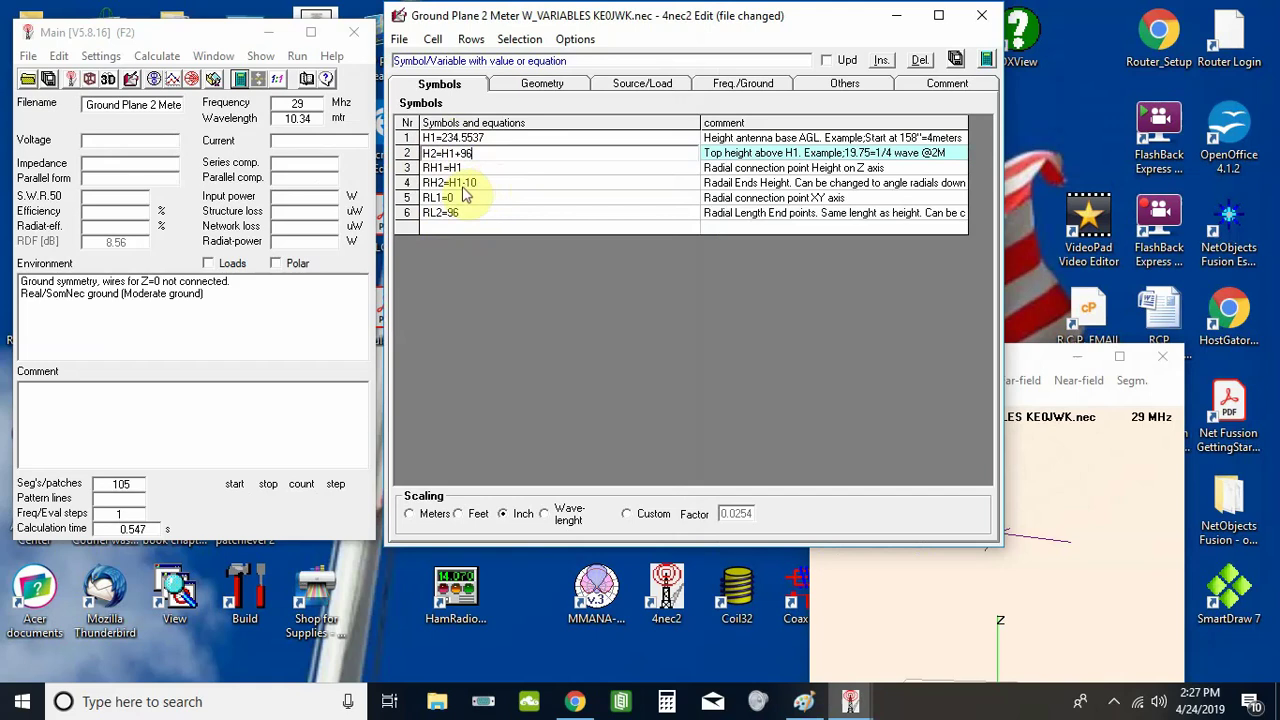
- Generate the 29.3 to 29.7 MHz frequency sweep, inspect the impedance plots at 29.55 MHz, and close the graph window
left_click(986, 60)
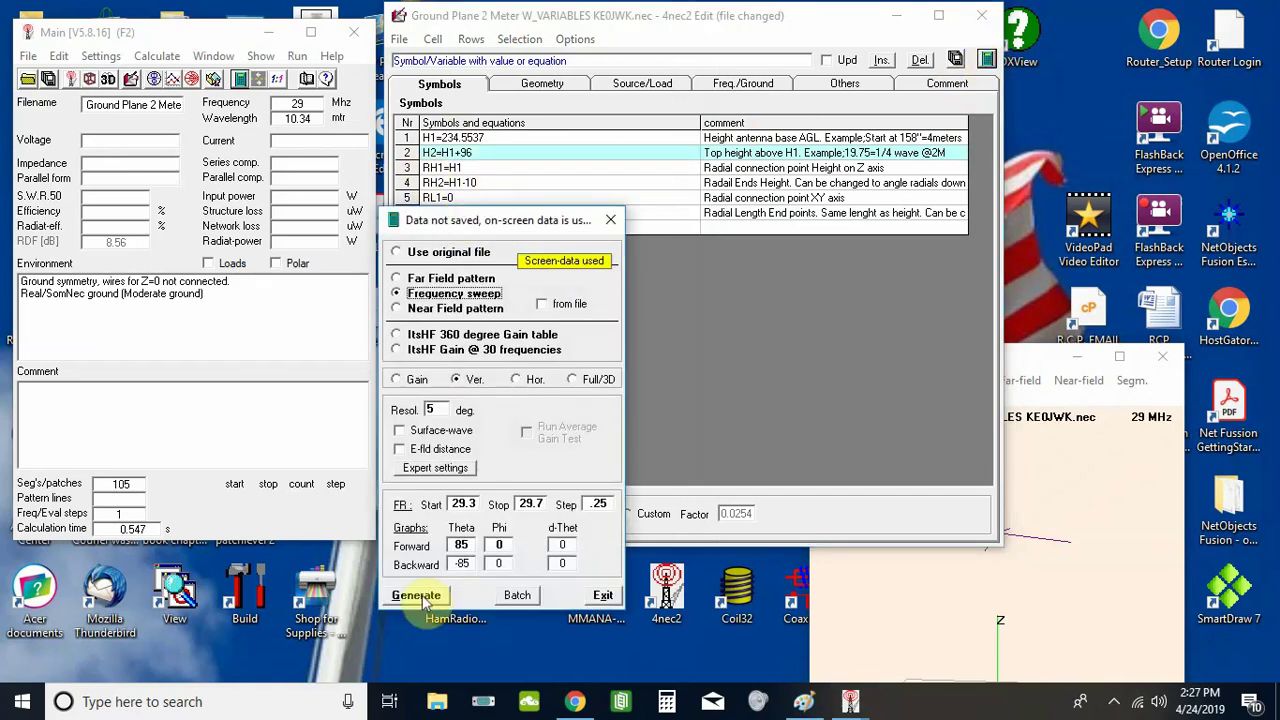
left_click(418, 595)
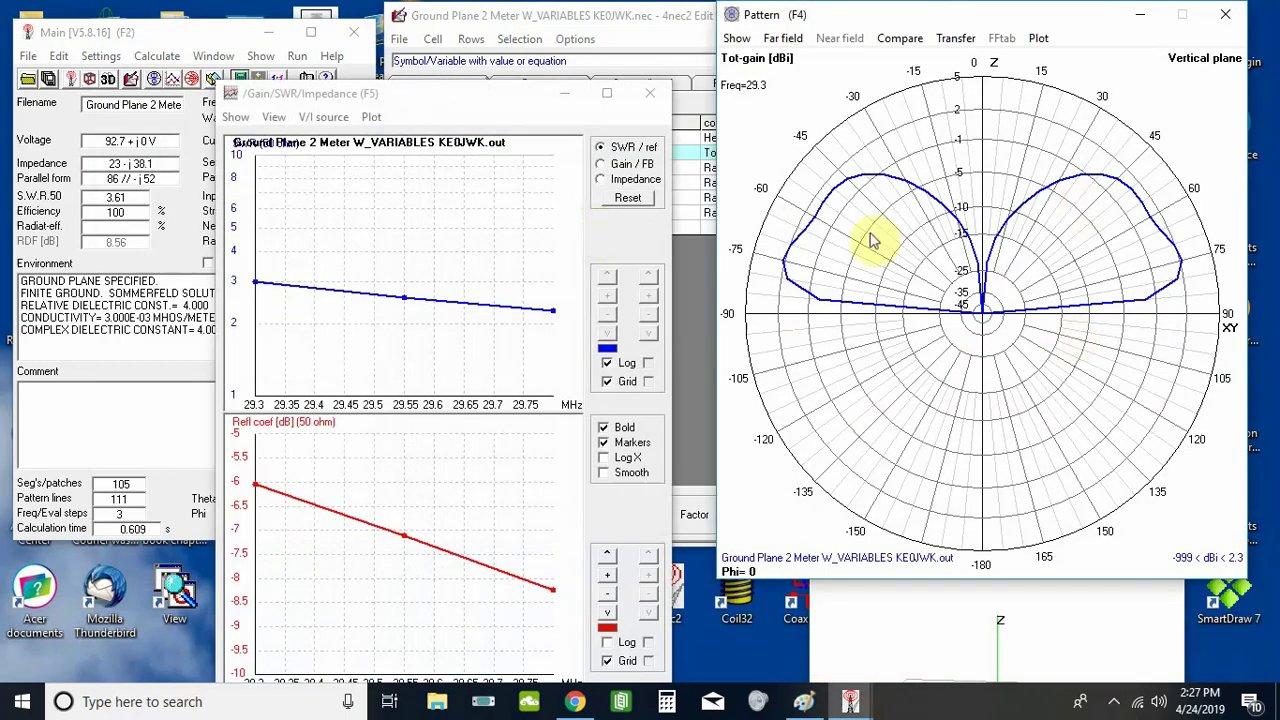
left_click_drag(410, 100, 541, 64)
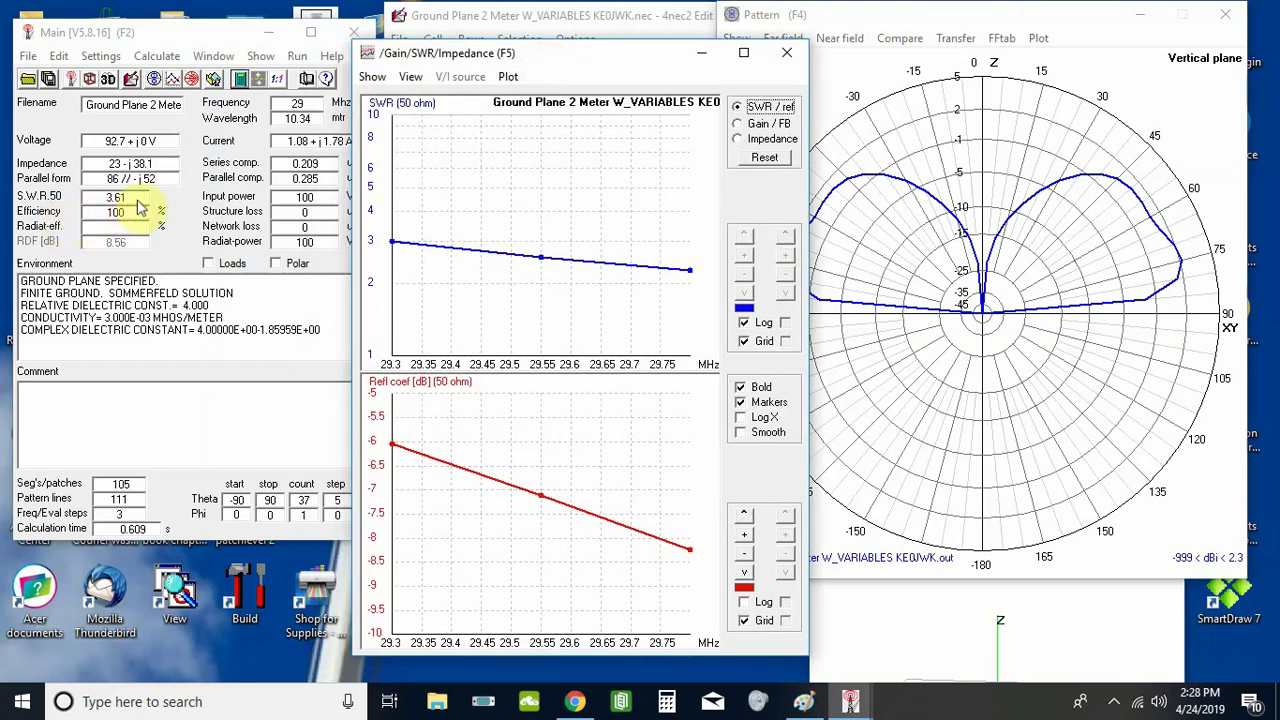
left_click(745, 139)
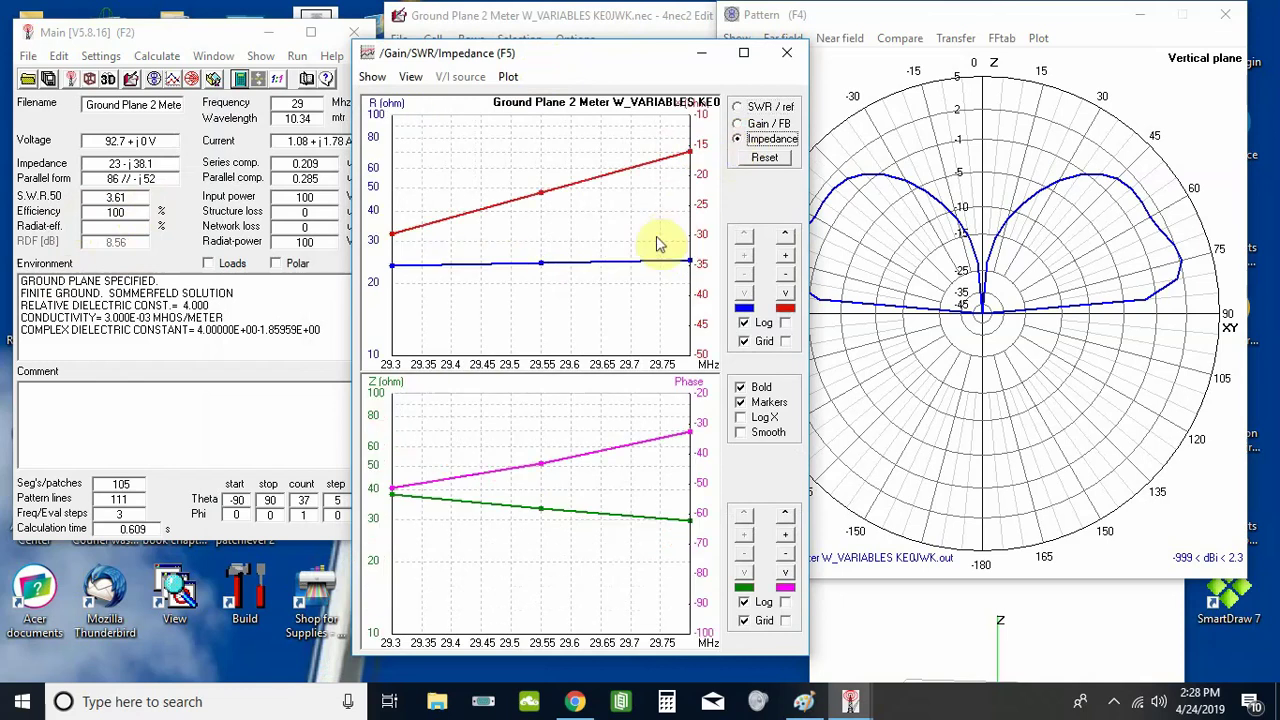
left_click(543, 522)
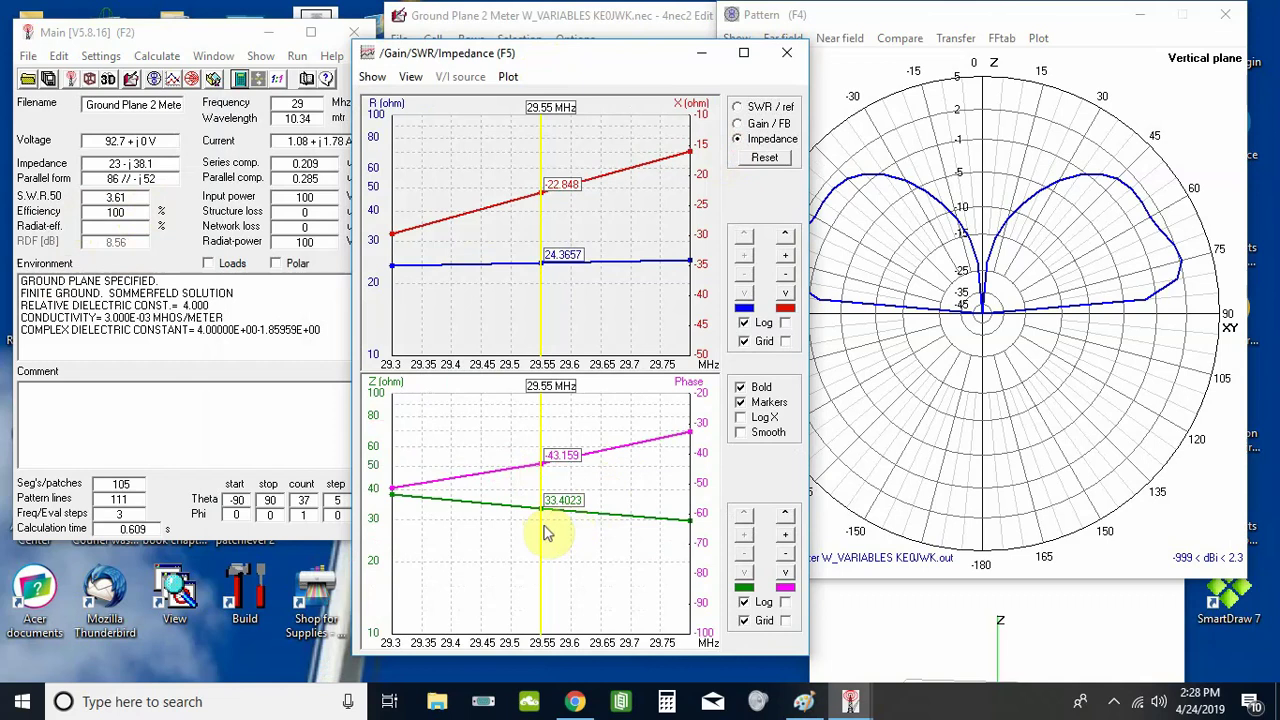
left_click(786, 56)
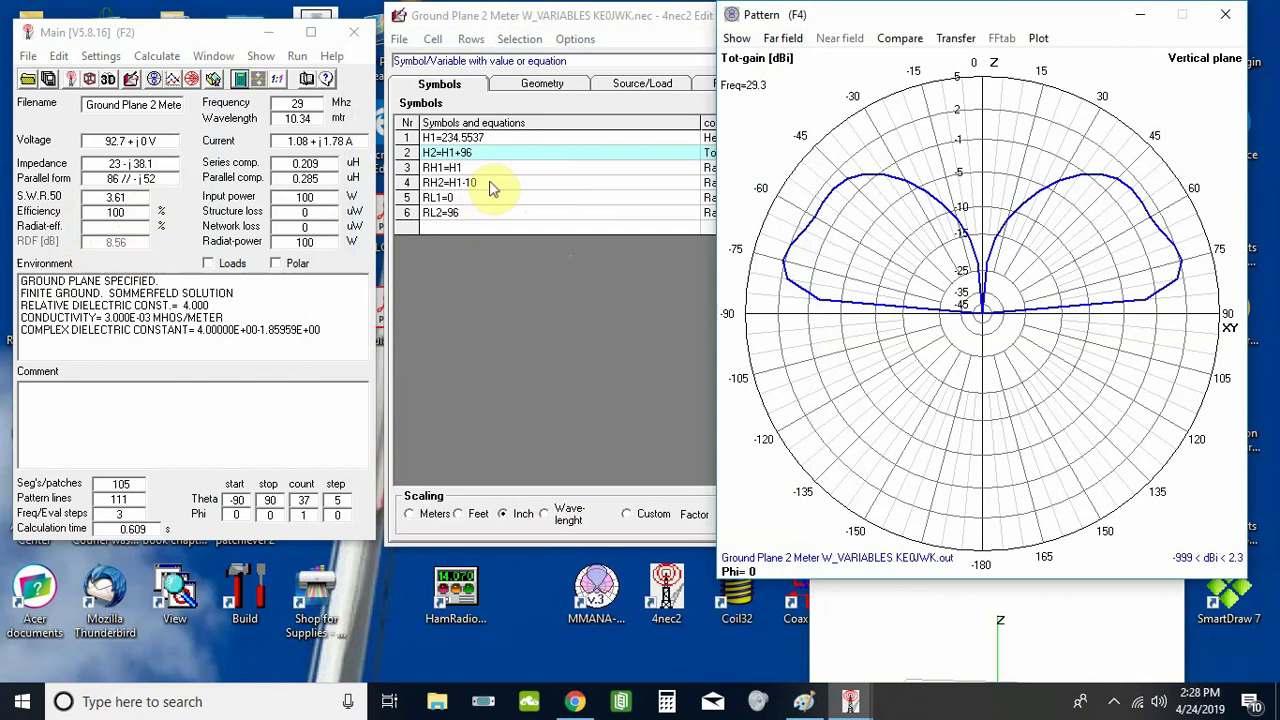
- Bring the antenna geometry view forward to check the radials and set the radial ends height symbol RH2 to H1-25
left_click(950, 680)
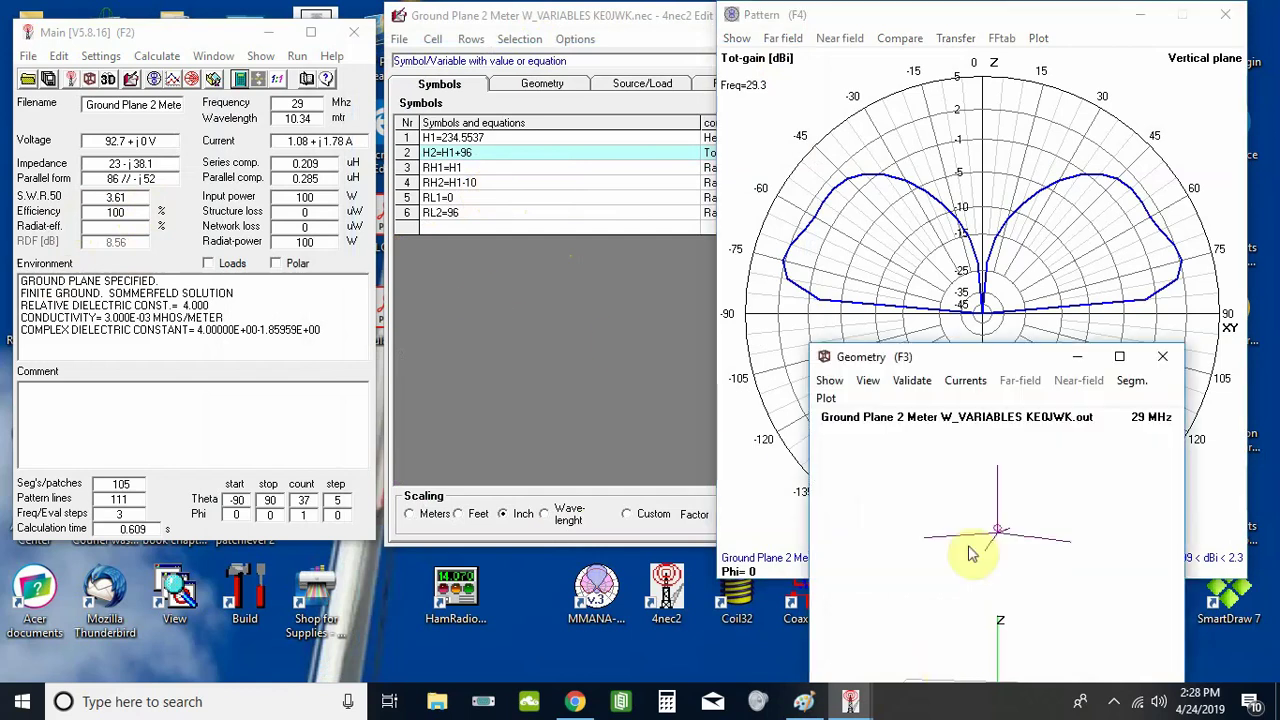
mouse_move(988, 555)
left_mouse_down()
mouse_move(923, 557)
mouse_move(1109, 571)
mouse_move(1073, 556)
left_mouse_up()
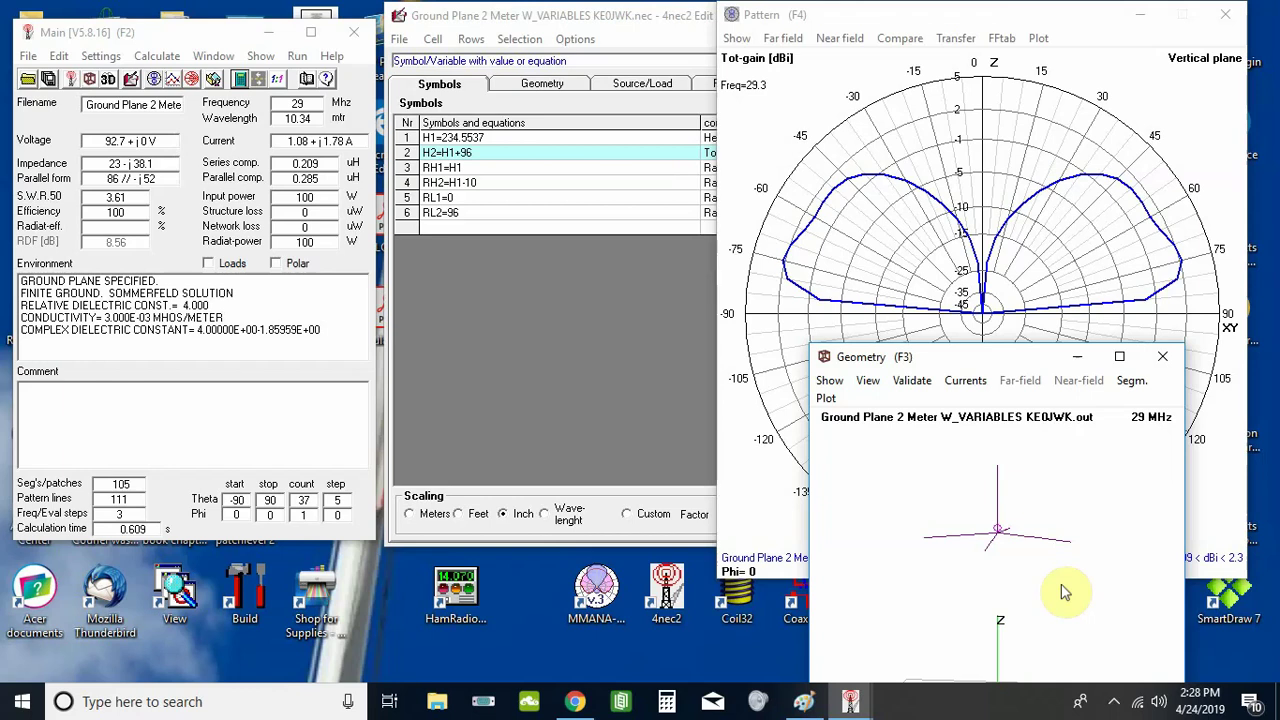
left_click(479, 188)
left_click(483, 184)
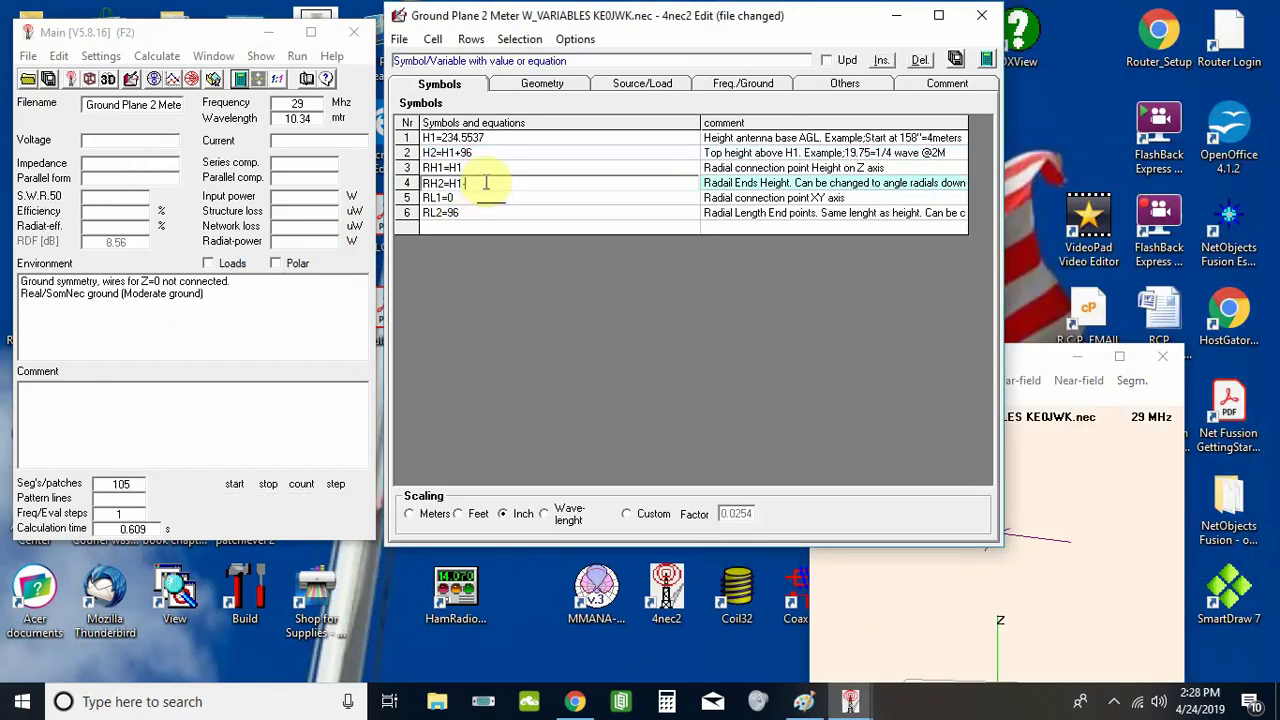
type("25")
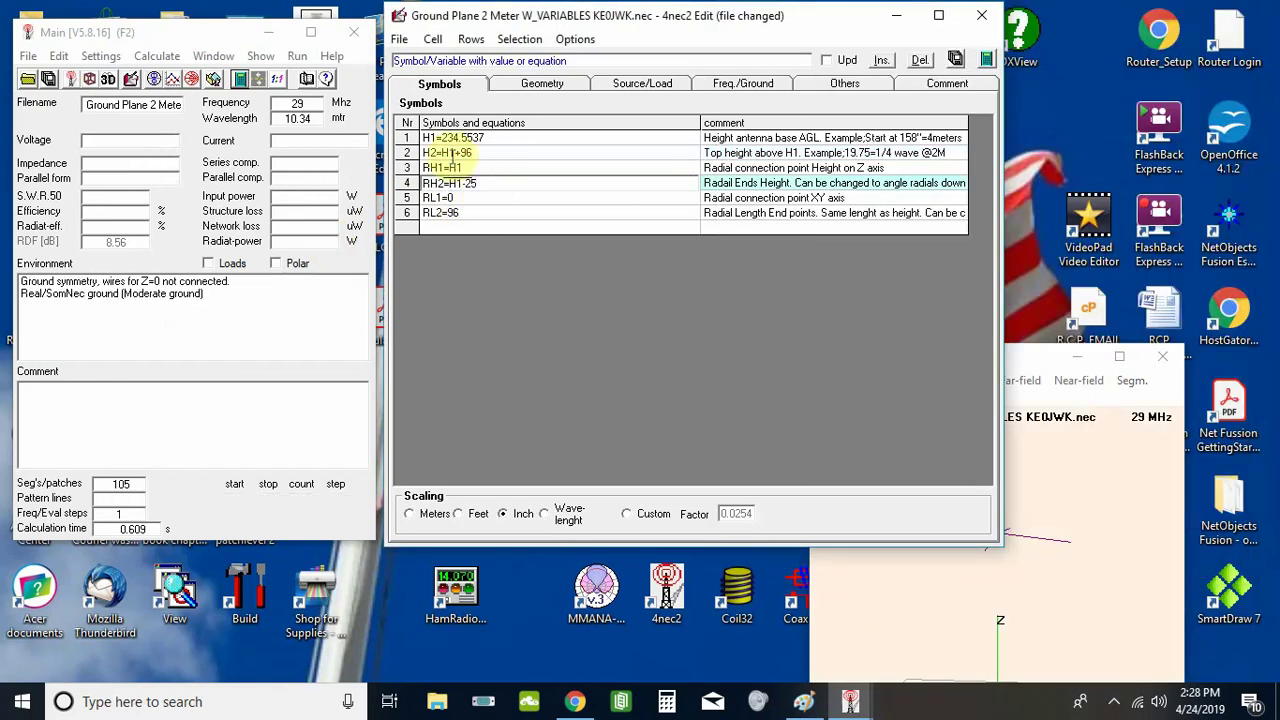
- Rerun the frequency sweep with the lowered radial ends, read the impedance plots at 29.55 MHz, and close the graphs
left_click(987, 60)
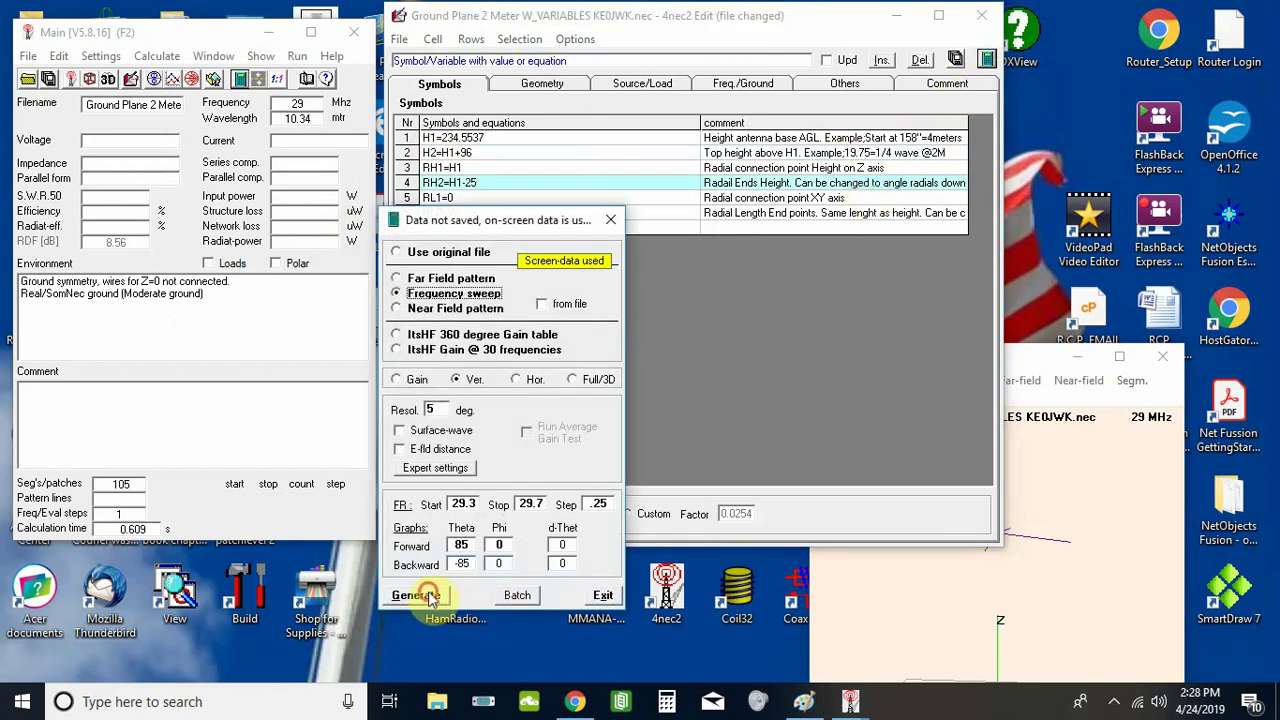
left_click(420, 596)
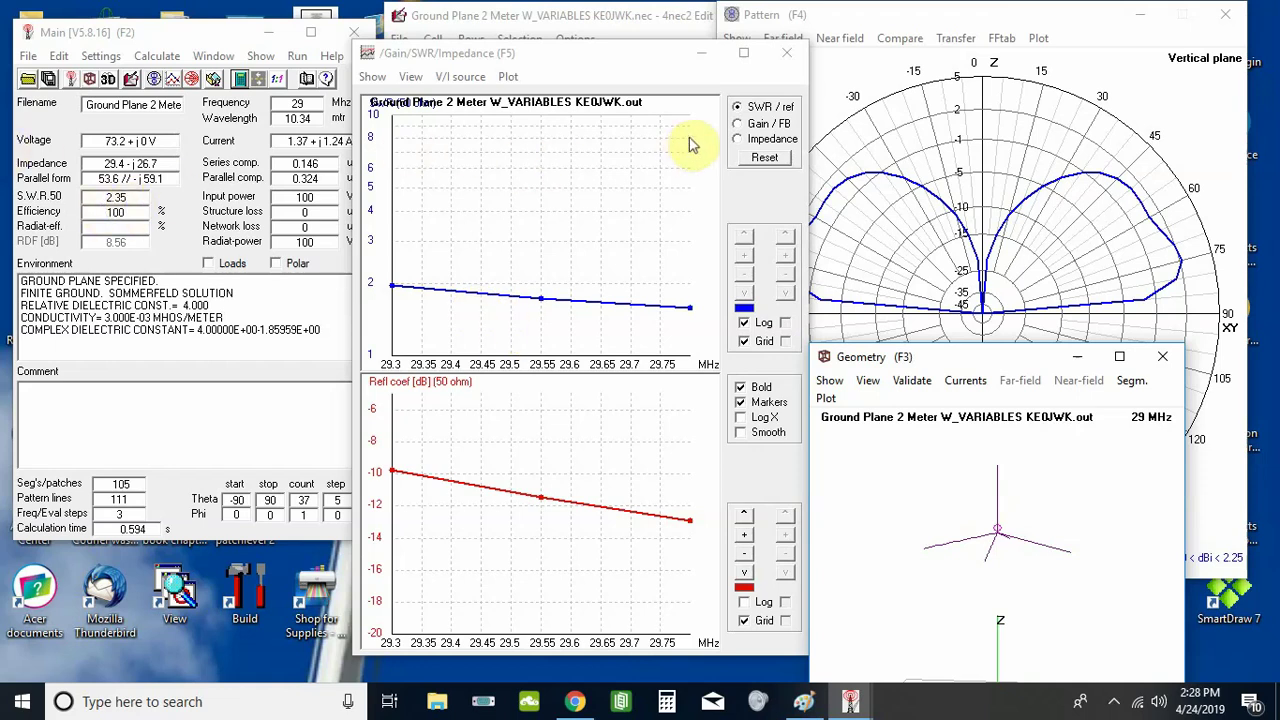
left_click(738, 139)
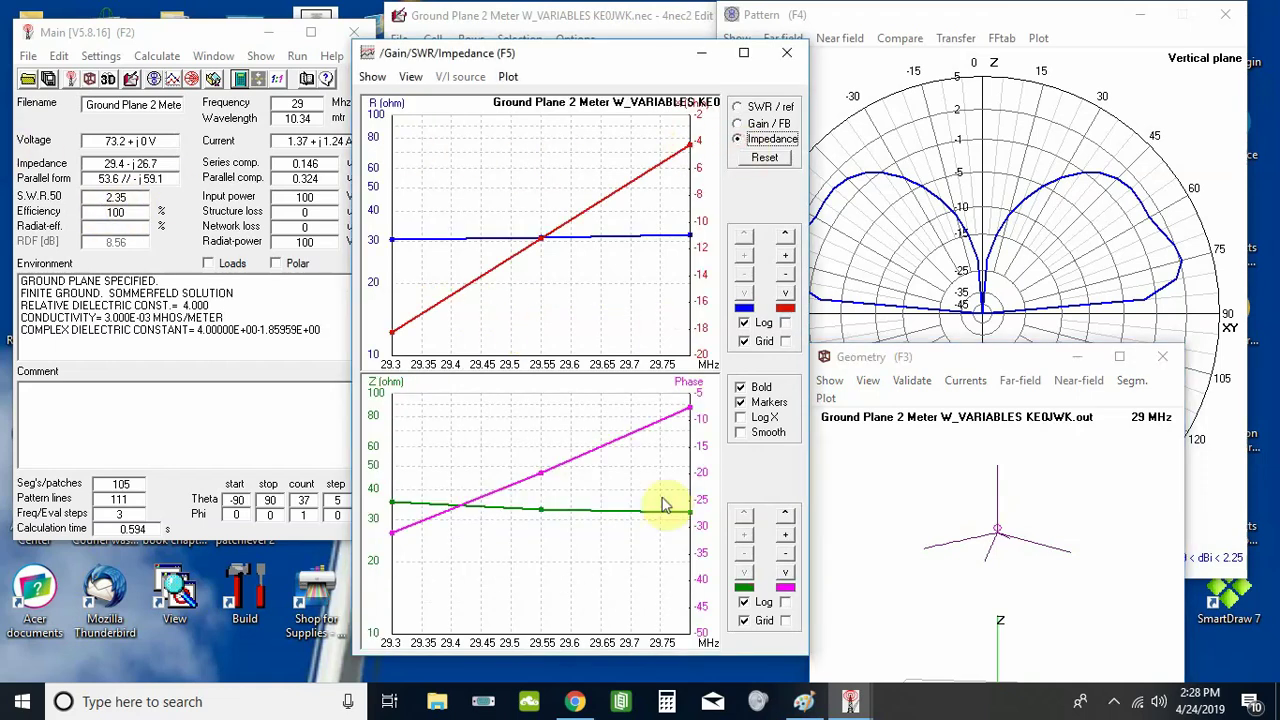
left_click(544, 515)
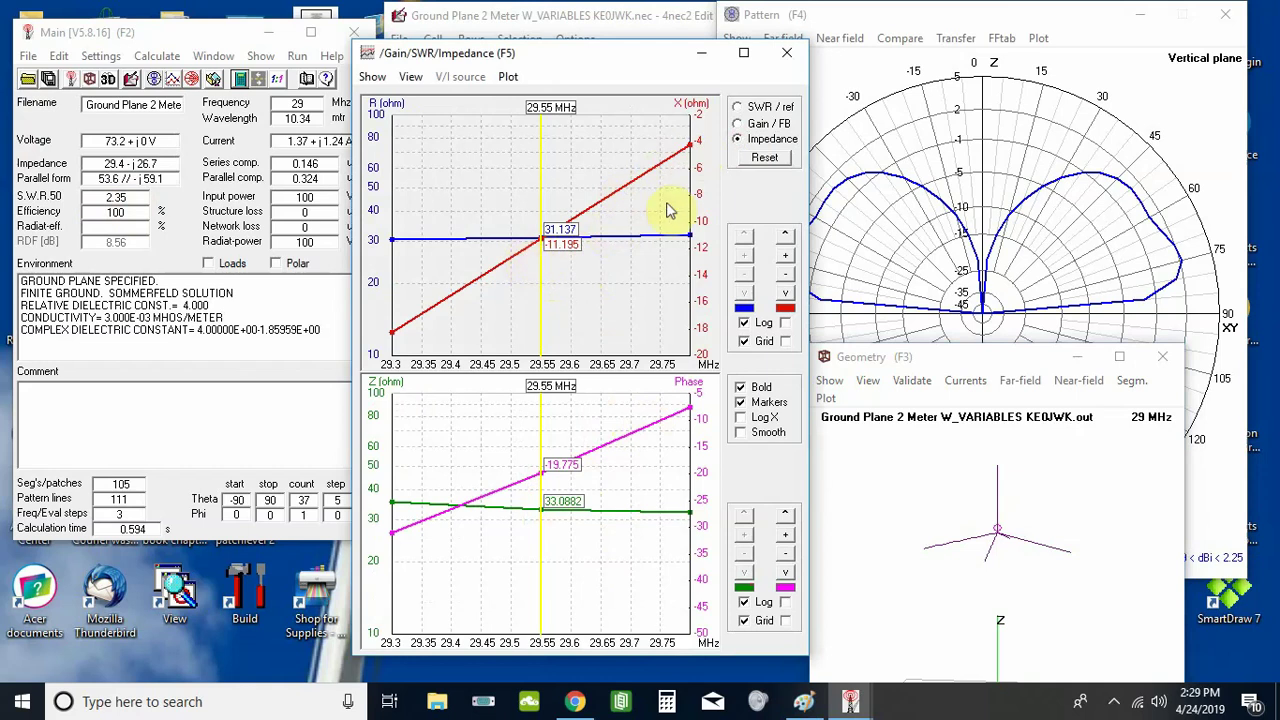
left_click(790, 55)
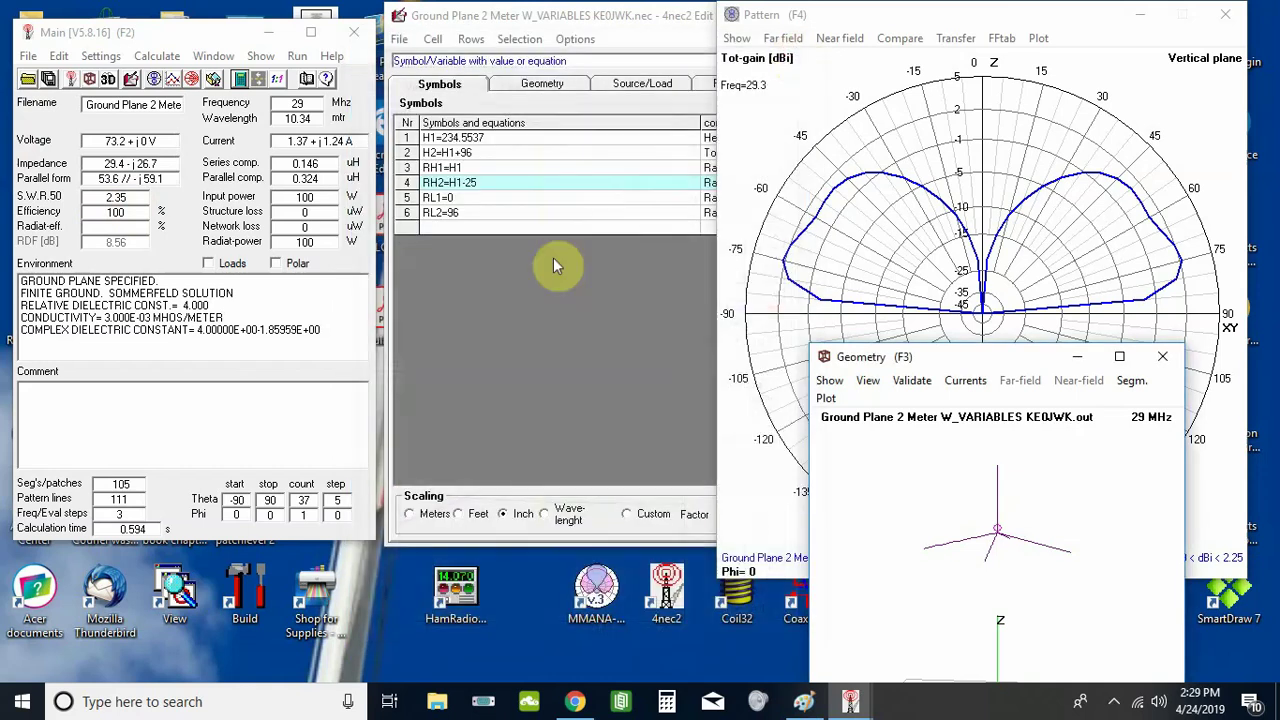
- Set the radial ends height symbol RH2 to H1-50 and generate the 29.3 to 29.7 MHz sweep from the edited data
left_click(498, 186)
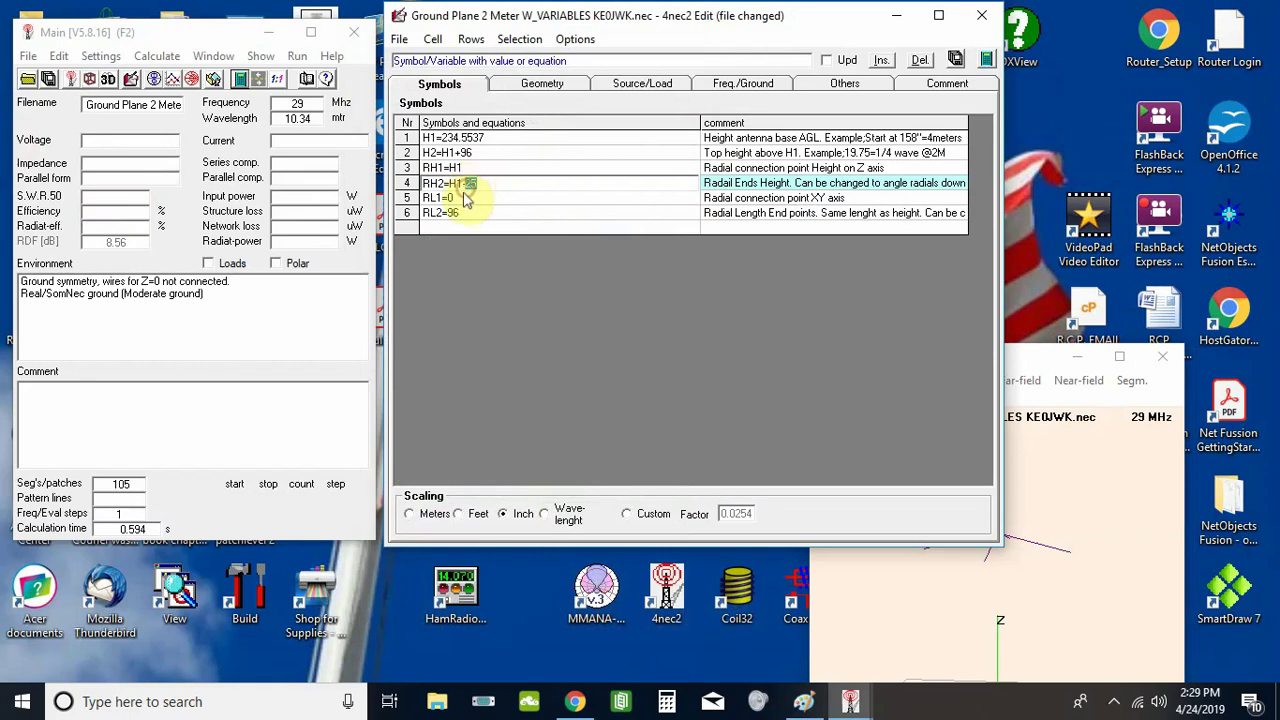
type("50")
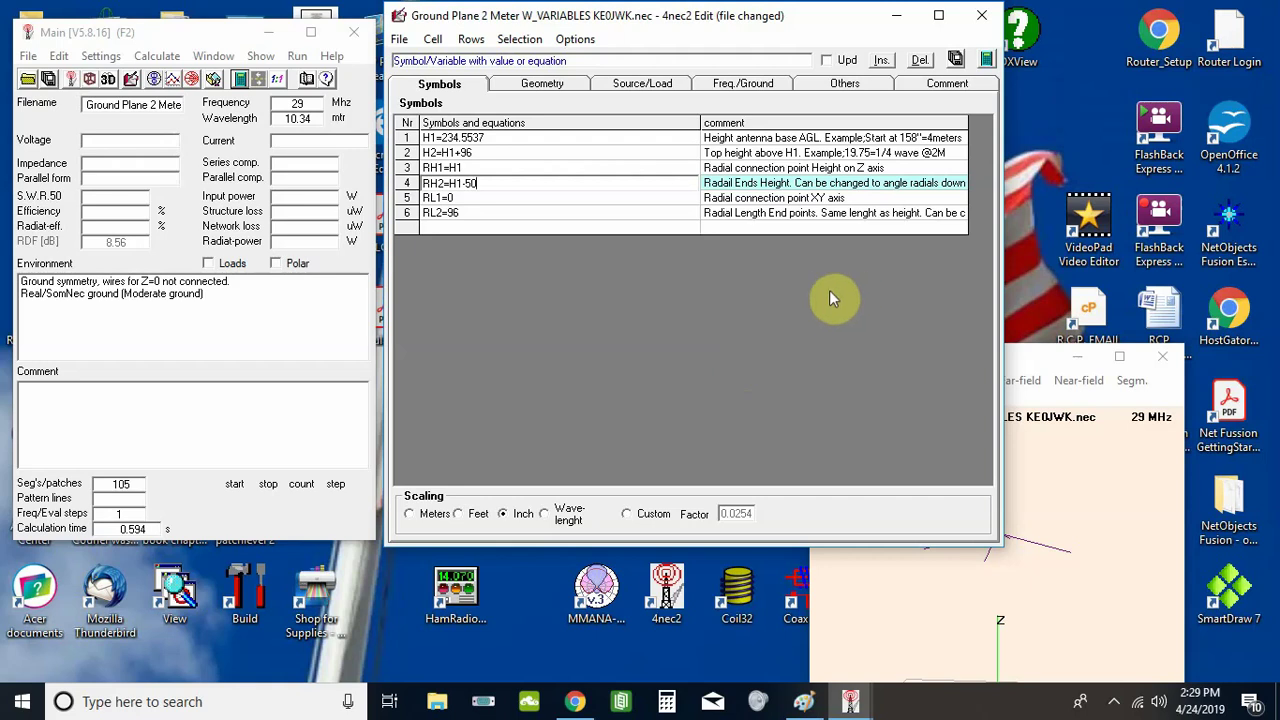
left_click(986, 59)
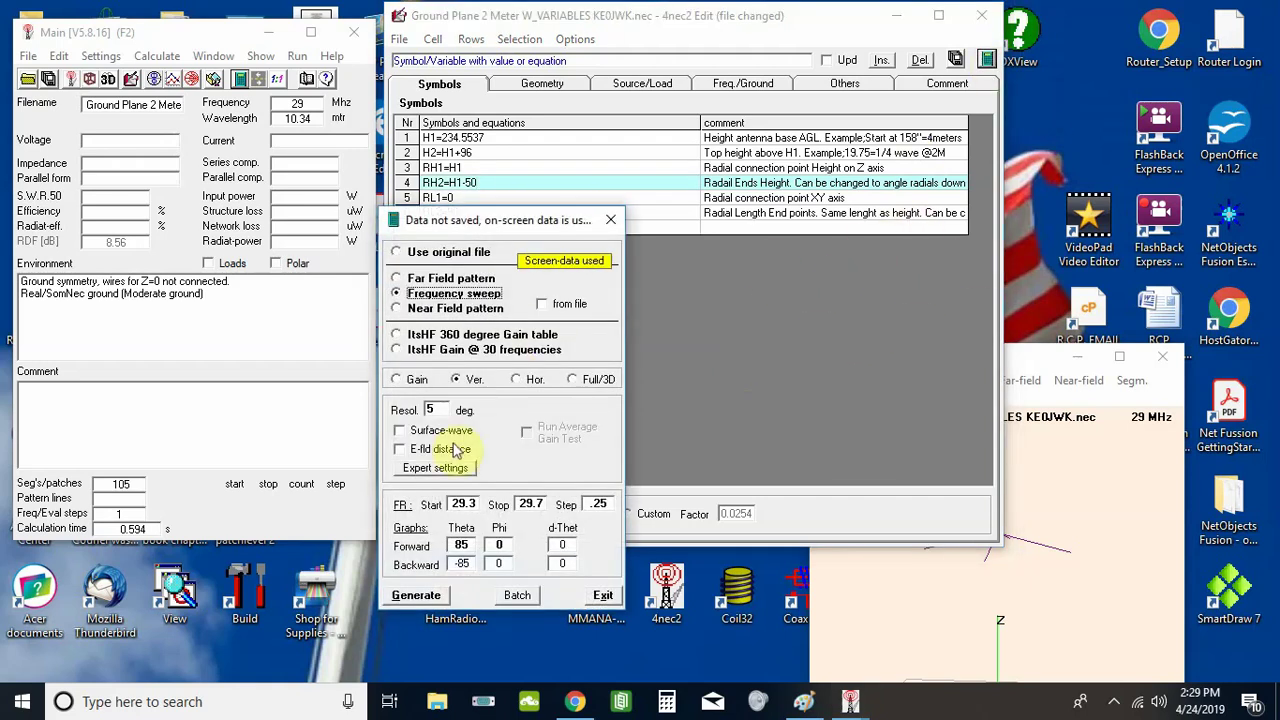
left_click(438, 597)
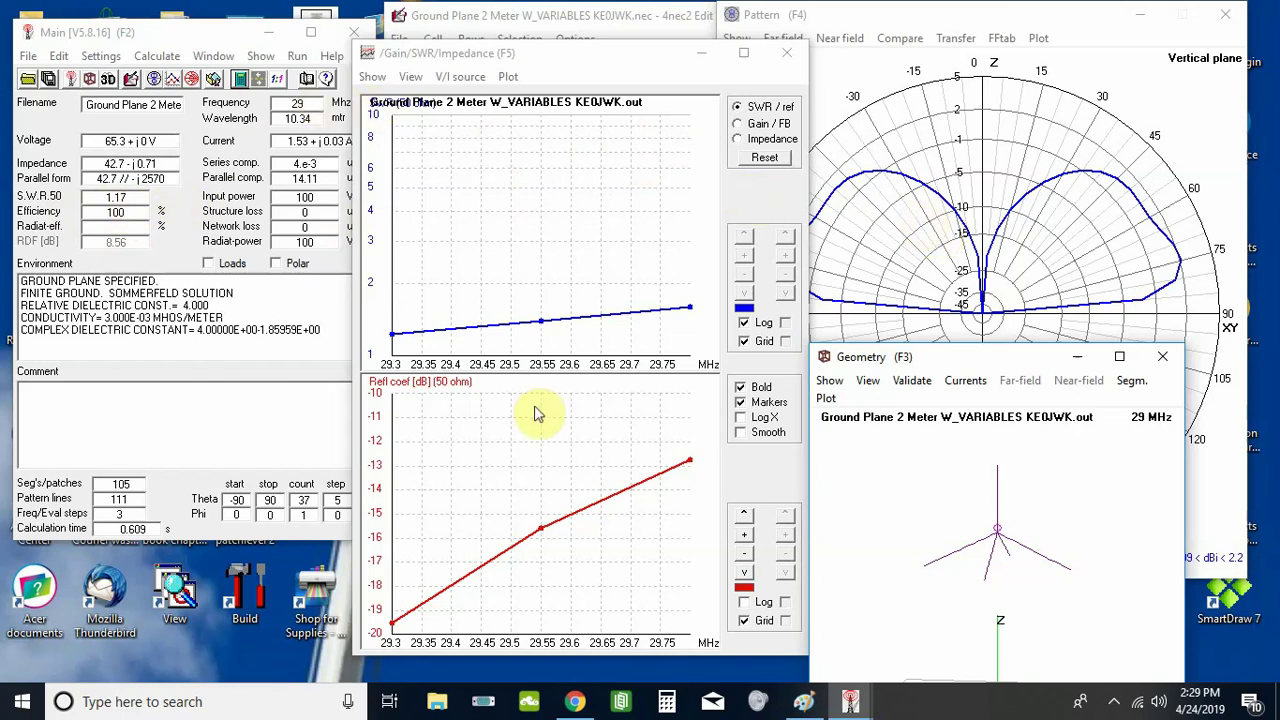
- Display the impedance plots, read the curves at 29.55 MHz, and close the graph window
left_click(738, 143)
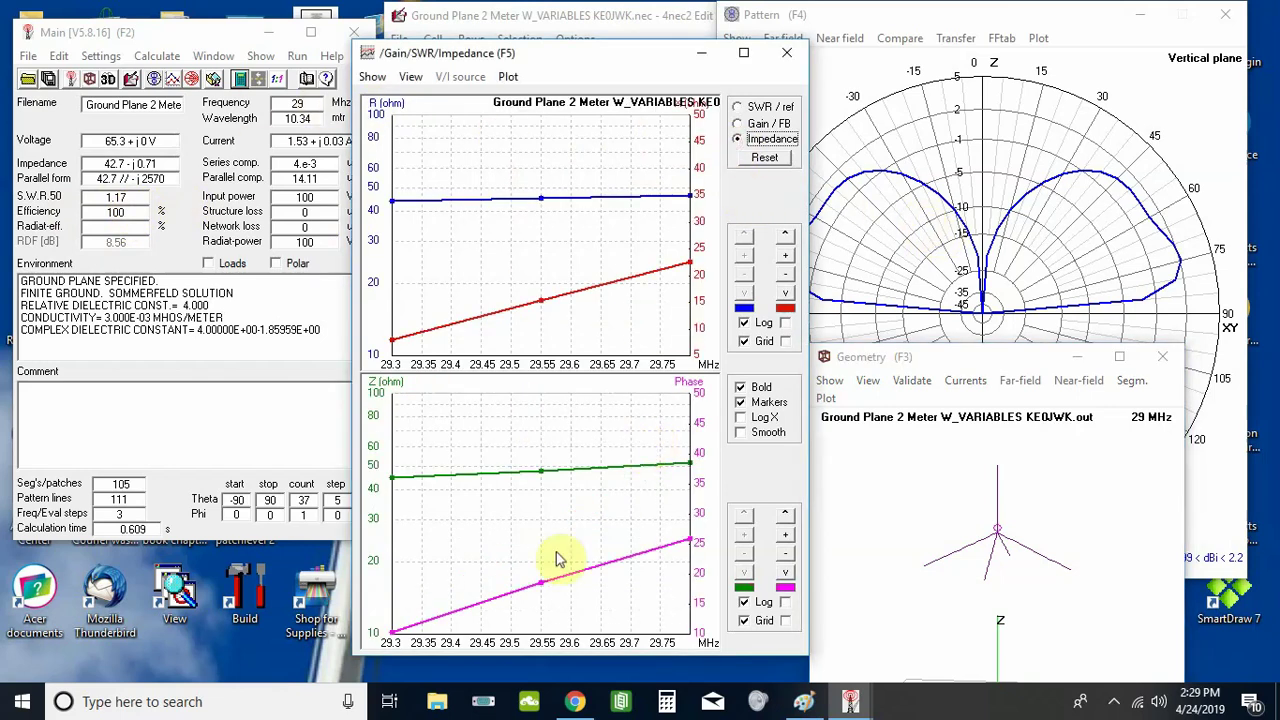
left_click(538, 477)
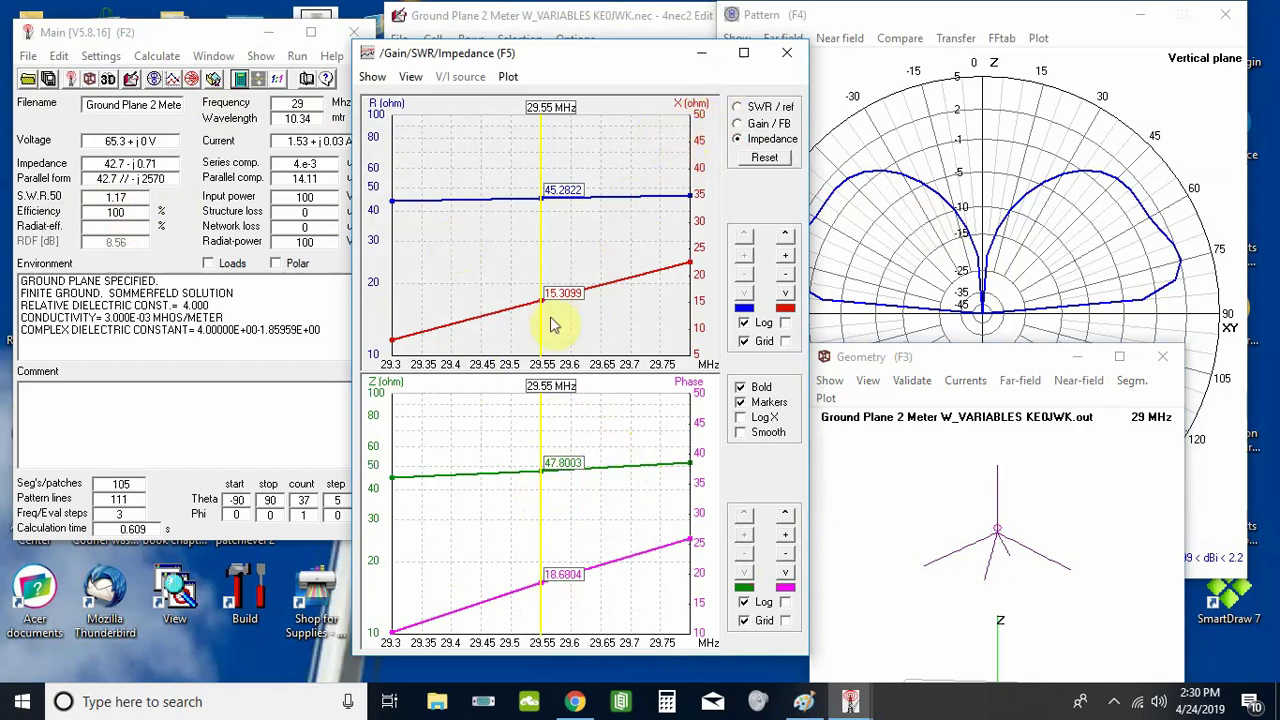
left_click(786, 55)
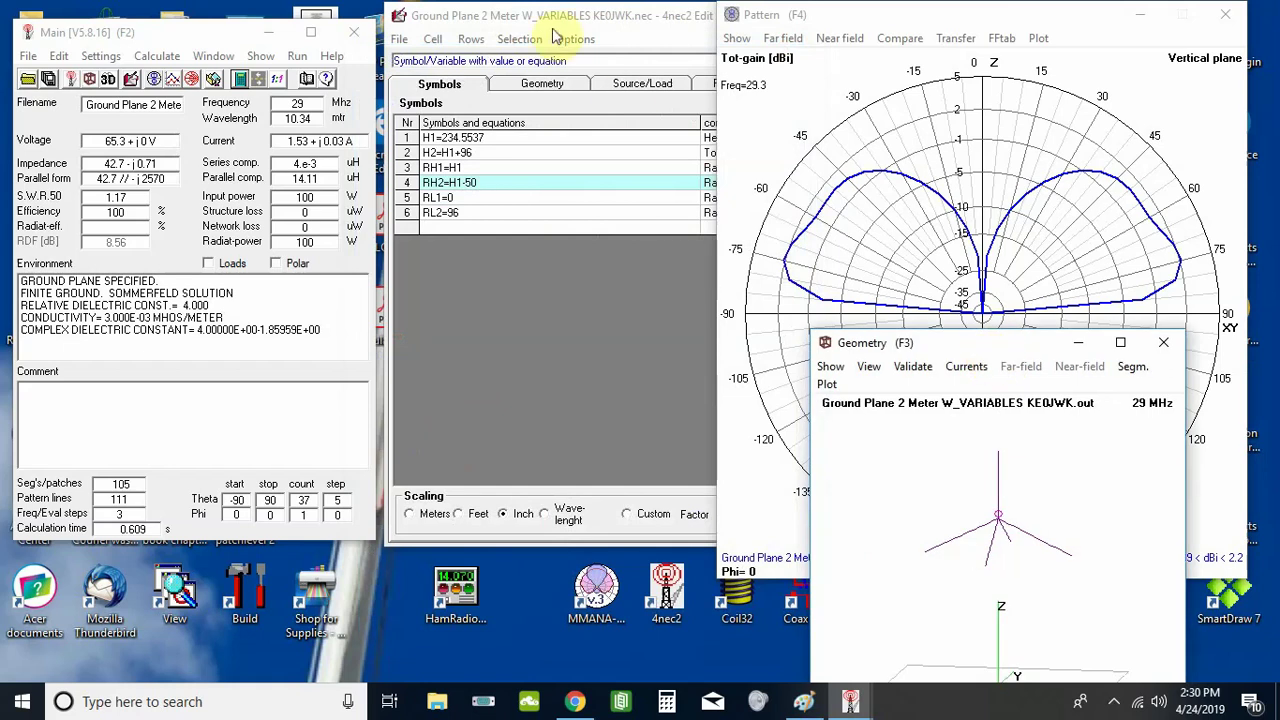
- Review how the wire geometry table uses the height and radial symbols, and return to the symbol list
left_click(592, 16)
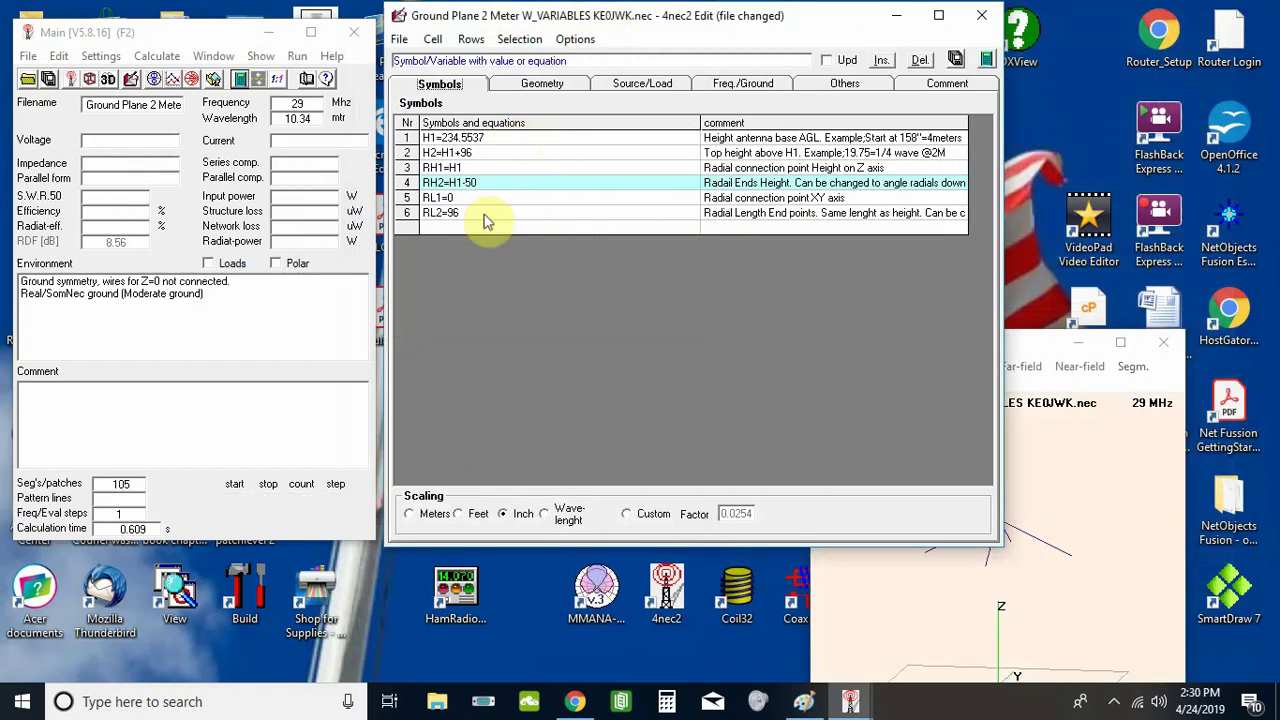
left_click(543, 84)
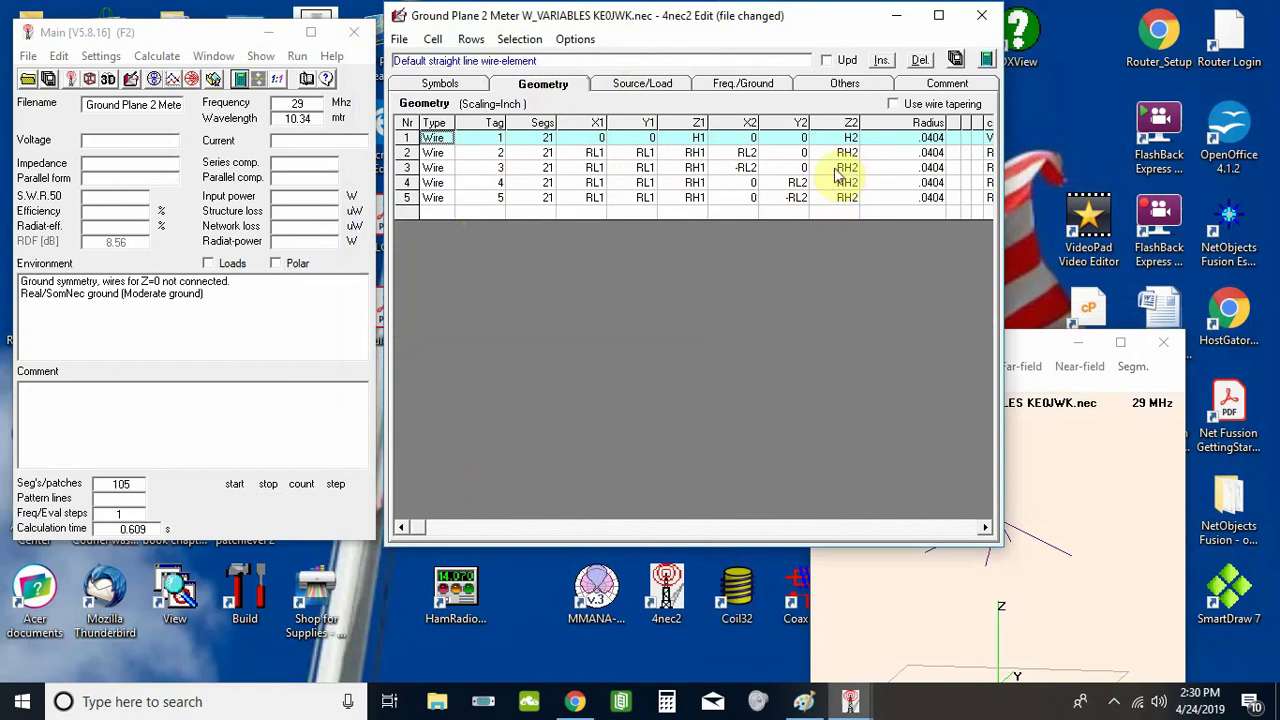
left_click(445, 85)
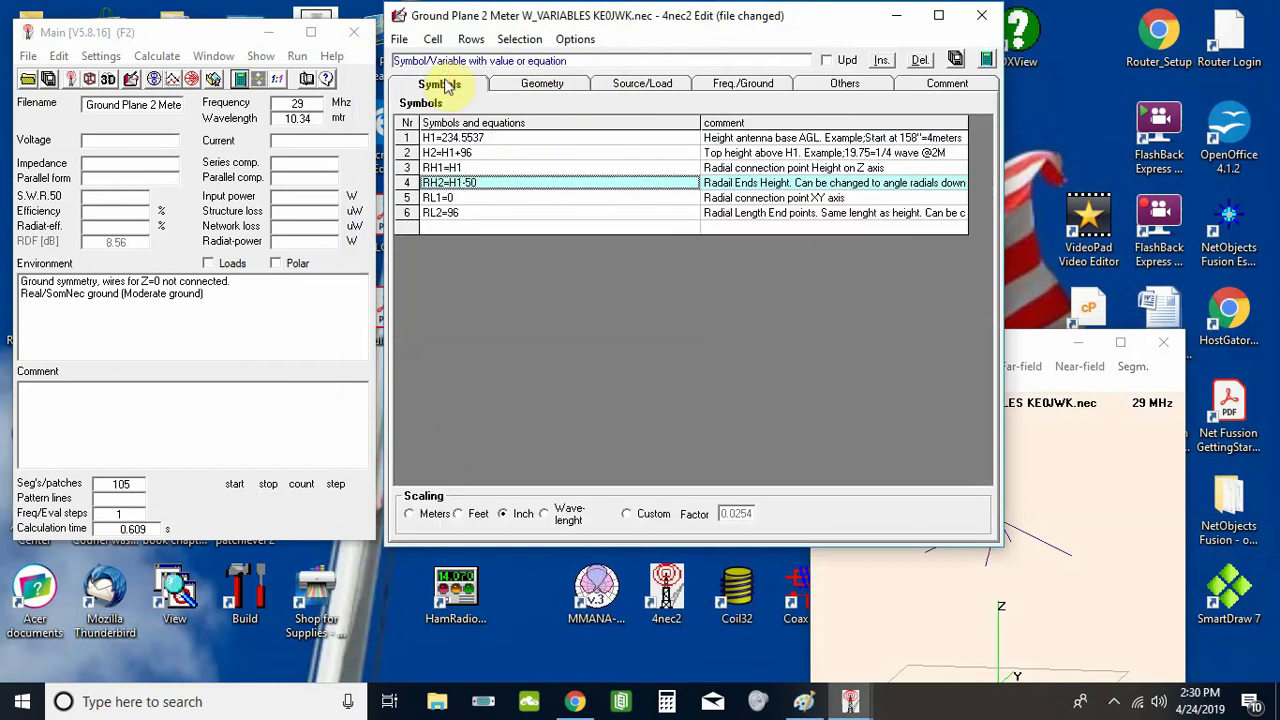